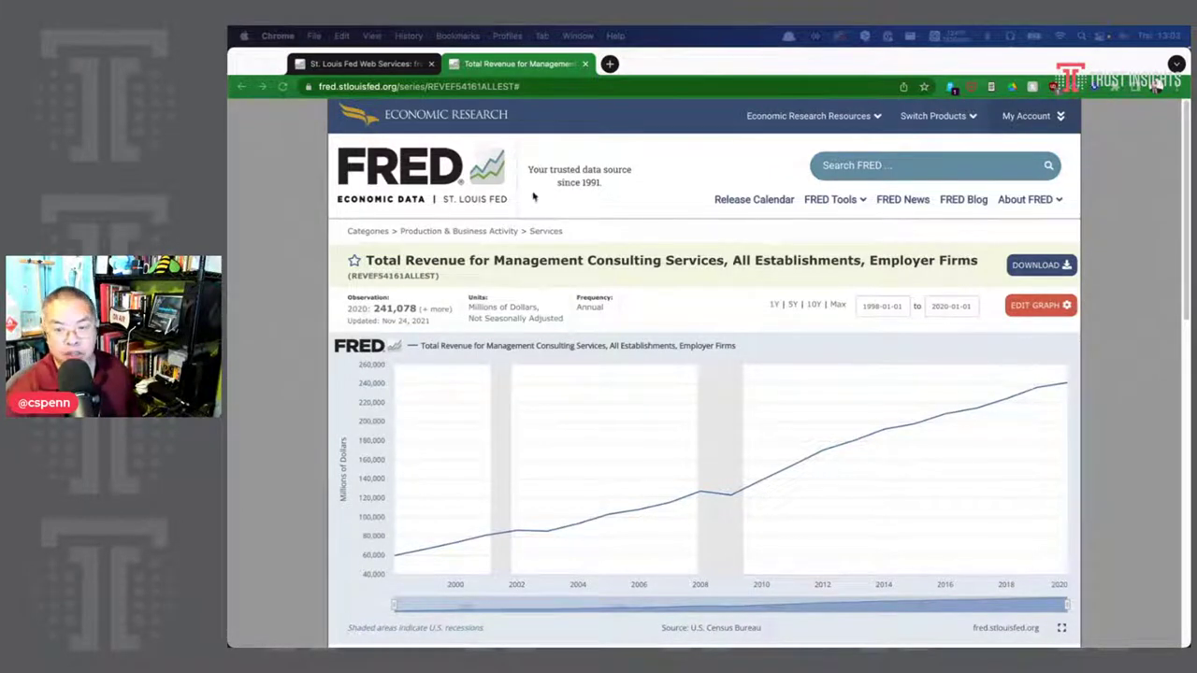
- Go back to the FRED home page and open the 'FRED Expands Job Postings on Indeed' news post
{"action": "left_click", "coordinate": [375, 173]}
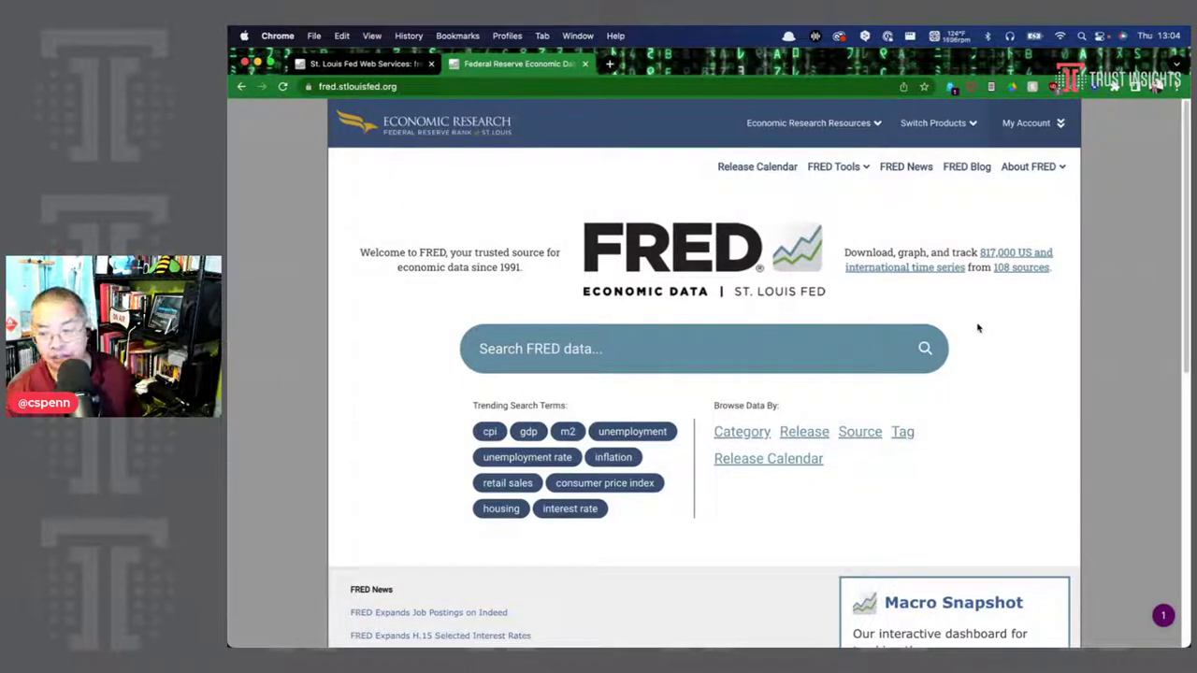
{"action": "scroll", "coordinate": [949, 347], "scroll_direction": "down", "scroll_amount": 2}
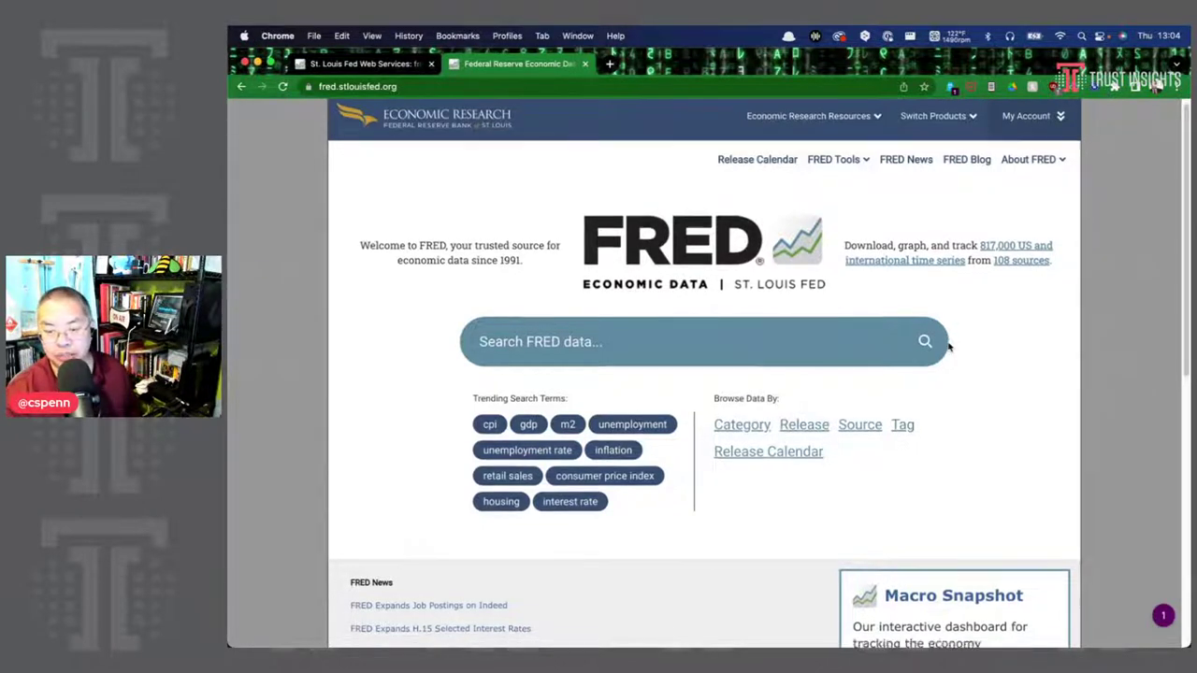
{"action": "scroll", "coordinate": [807, 393], "scroll_direction": "down", "scroll_amount": 3}
{"action": "scroll", "coordinate": [796, 398], "scroll_direction": "down", "scroll_amount": 3}
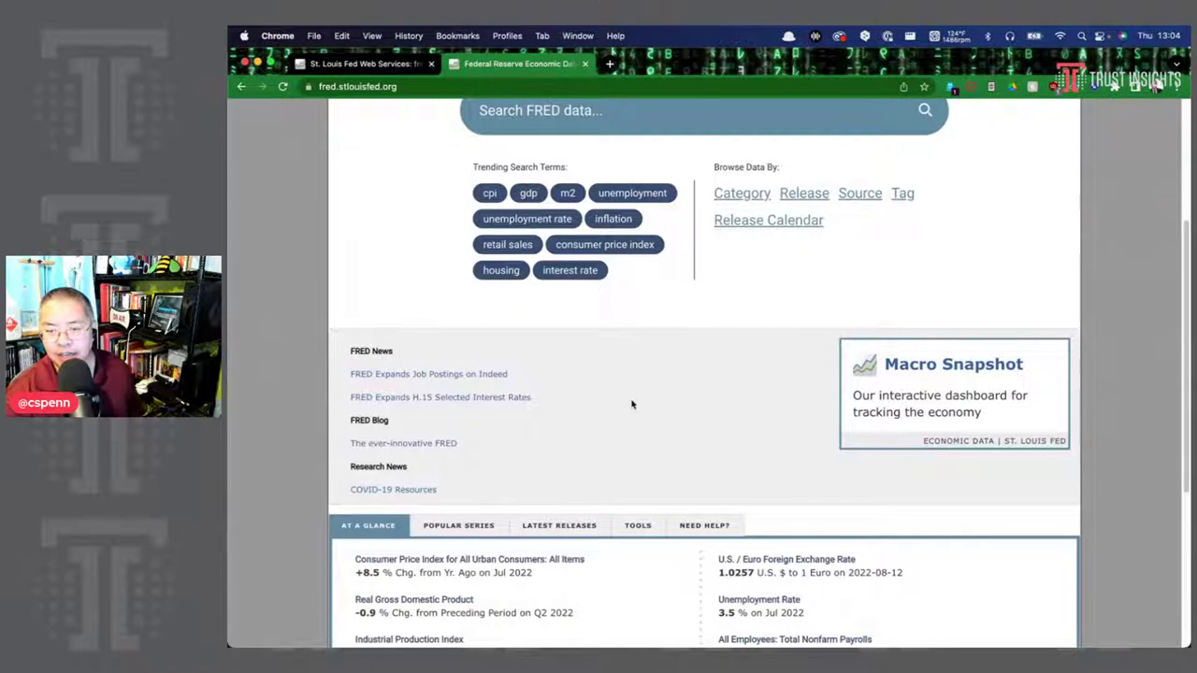
{"action": "left_click", "coordinate": [500, 376]}
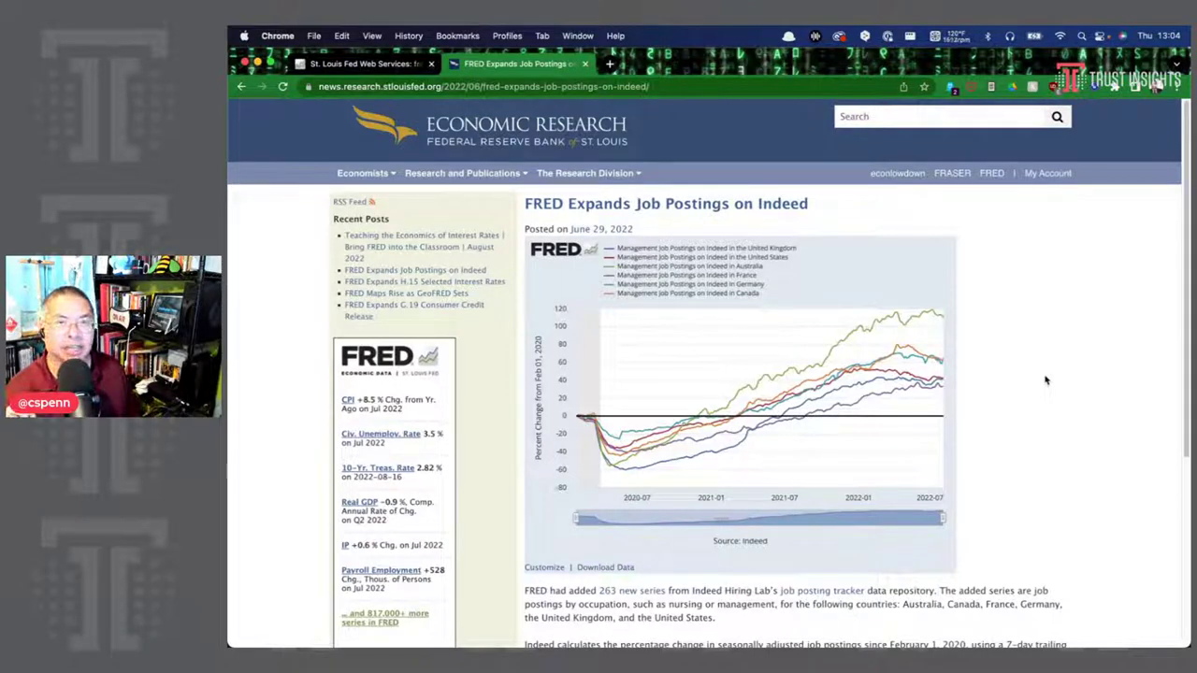
- Search 'alphavantager' in a new tab, open Alpha Vantage's stock API documentation, then return to the FRED article
{"action": "key", "text": "super+t"}
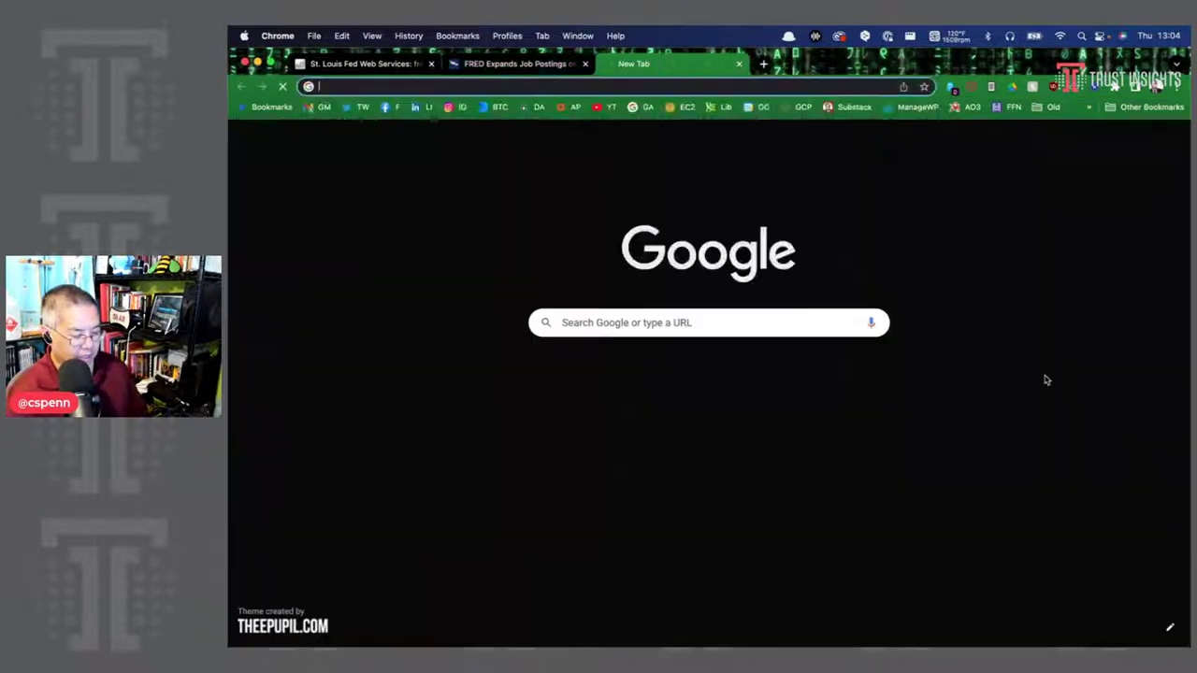
{"action": "type", "text": "alphavantager"}
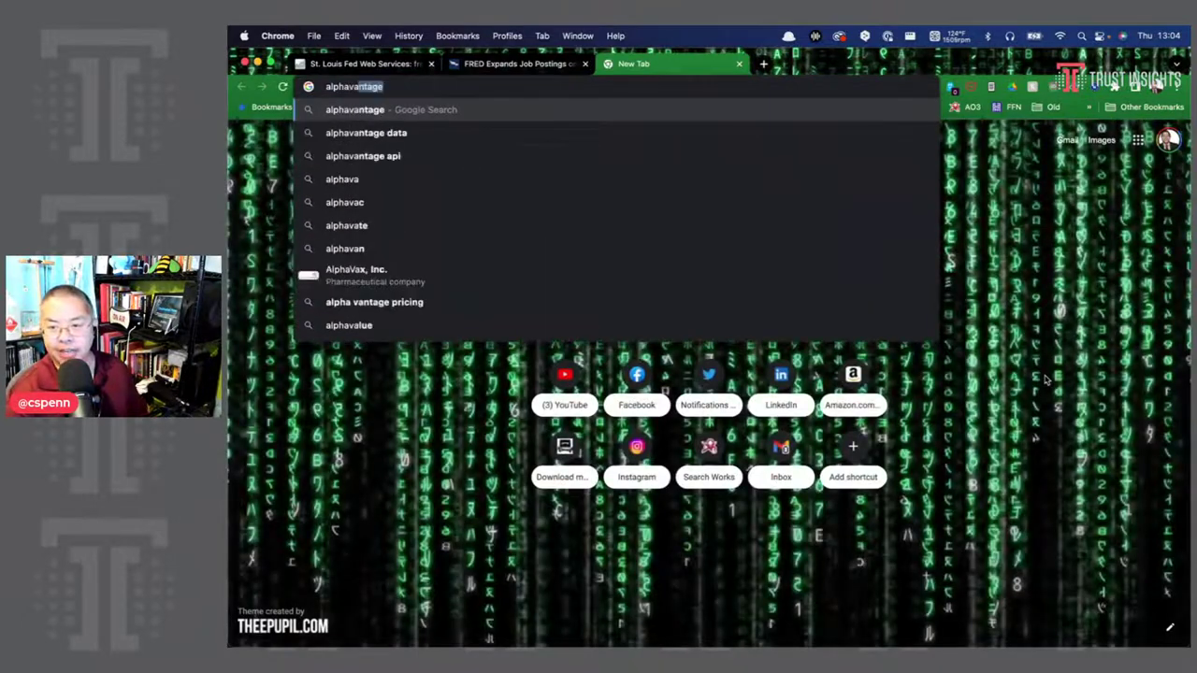
{"action": "key", "text": "Return"}
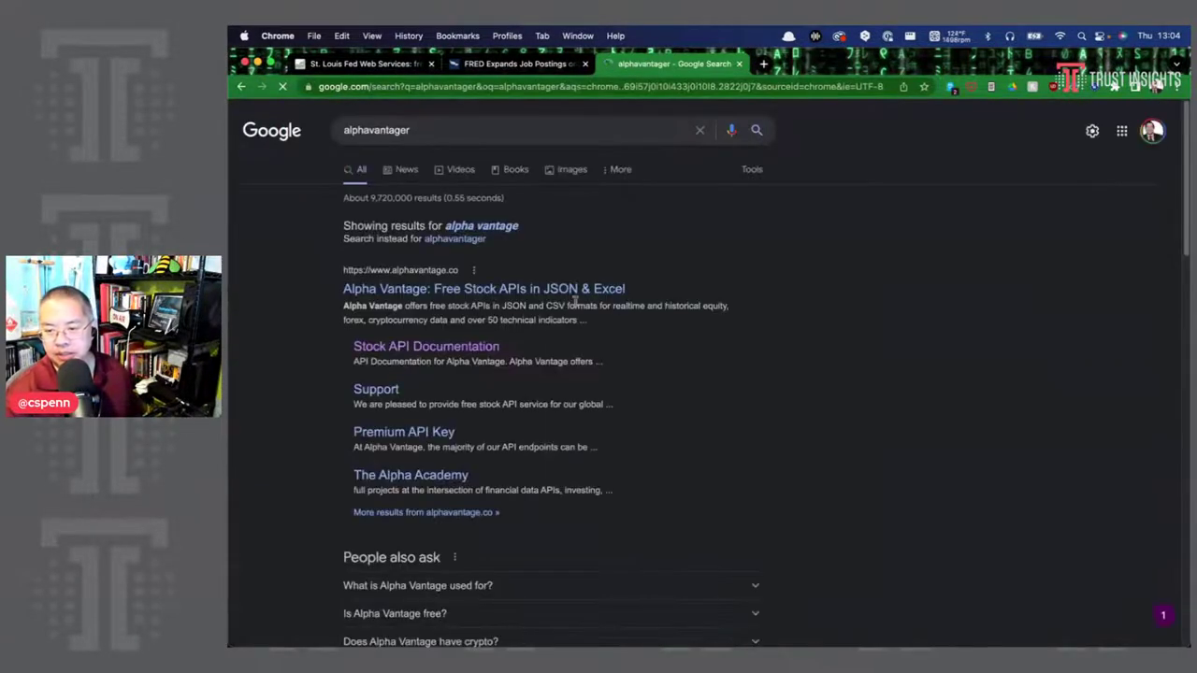
{"action": "left_click", "coordinate": [489, 290]}
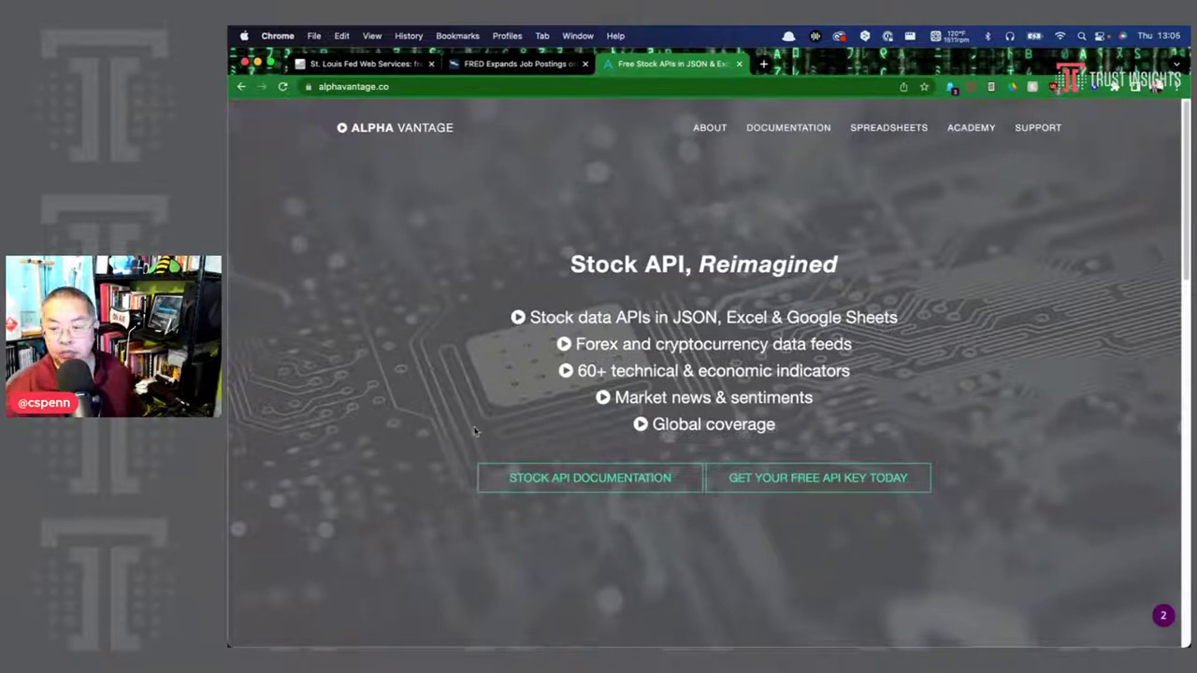
{"action": "left_click", "coordinate": [568, 493]}
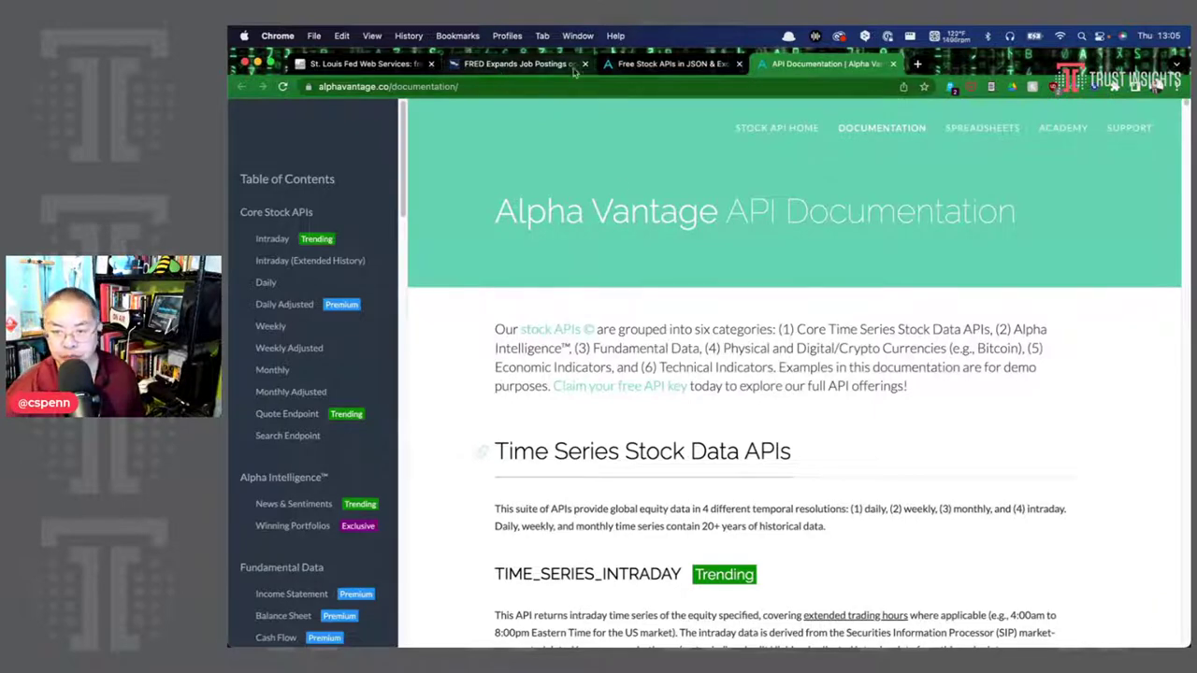
{"action": "left_click", "coordinate": [531, 66]}
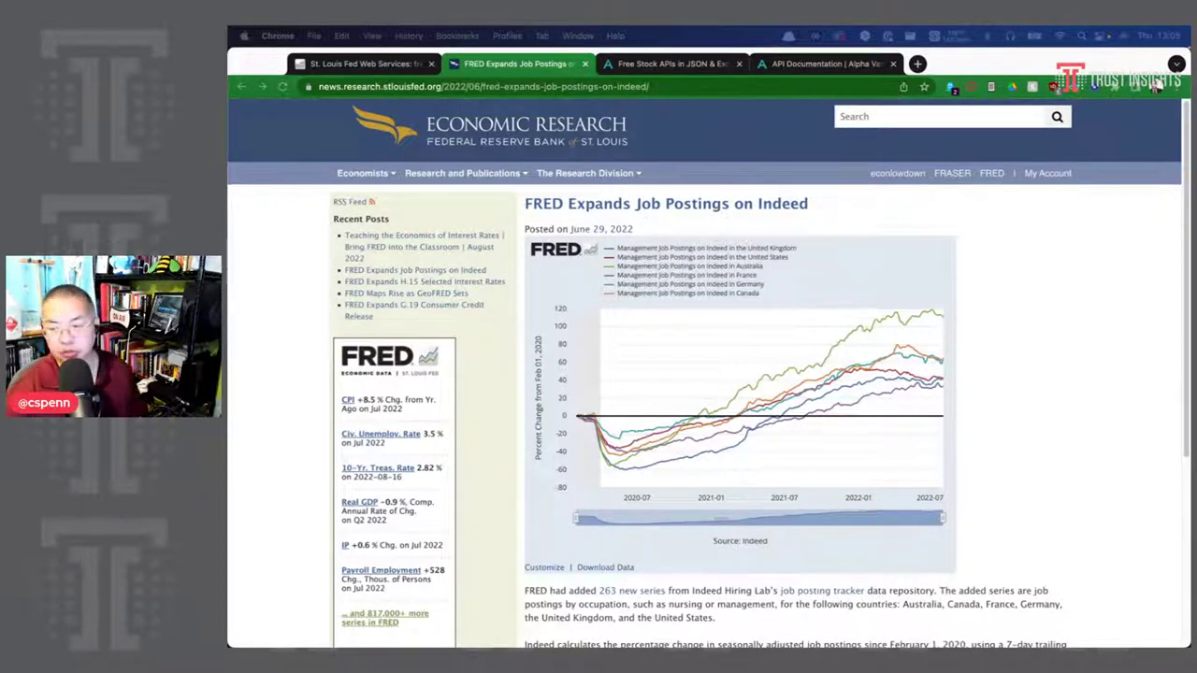
- Search the St. Louis Fed research site for VIXCLS
{"action": "left_click", "coordinate": [919, 116]}
{"action": "type", "text": "VIXCLS"}
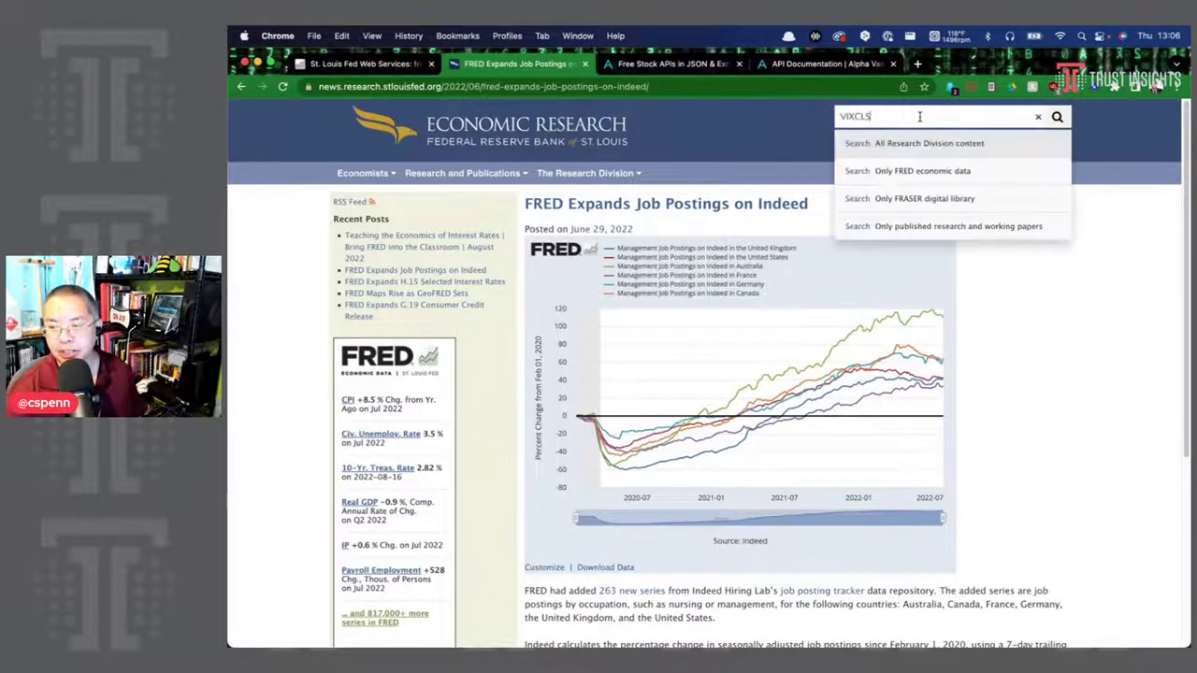
{"action": "key", "text": "Return"}
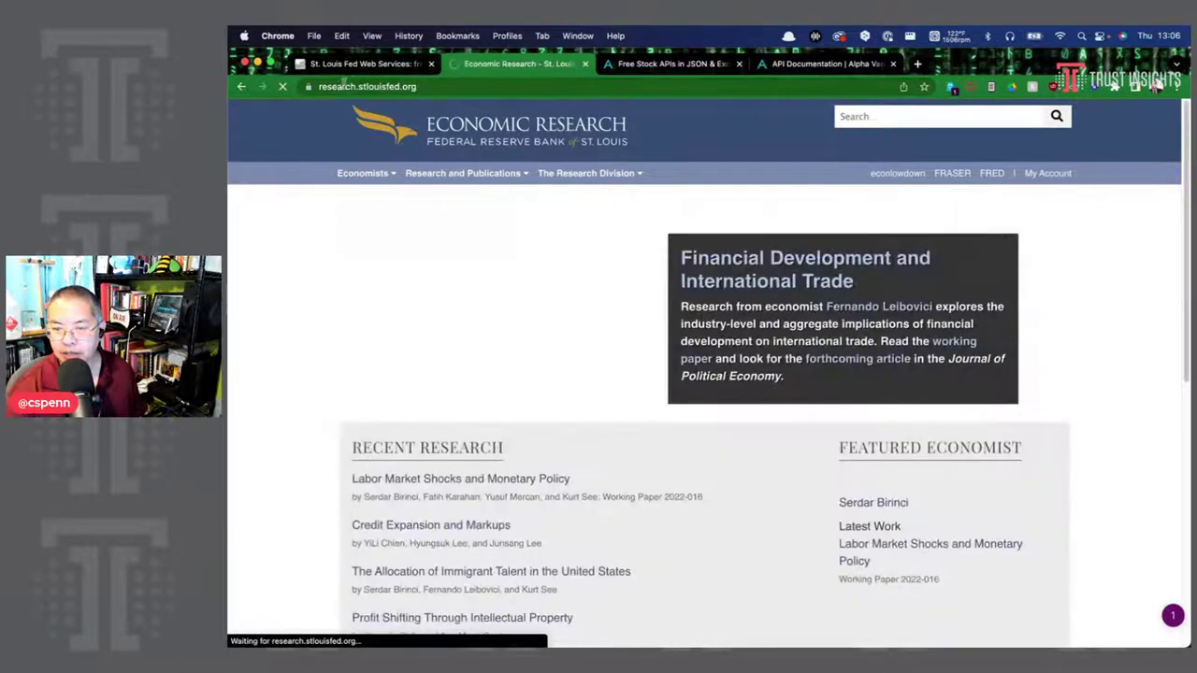
- On the FRED docs tab, search VIXCLS and open the CBOE Volatility Index: VIX series page
{"action": "left_click", "coordinate": [364, 63]}
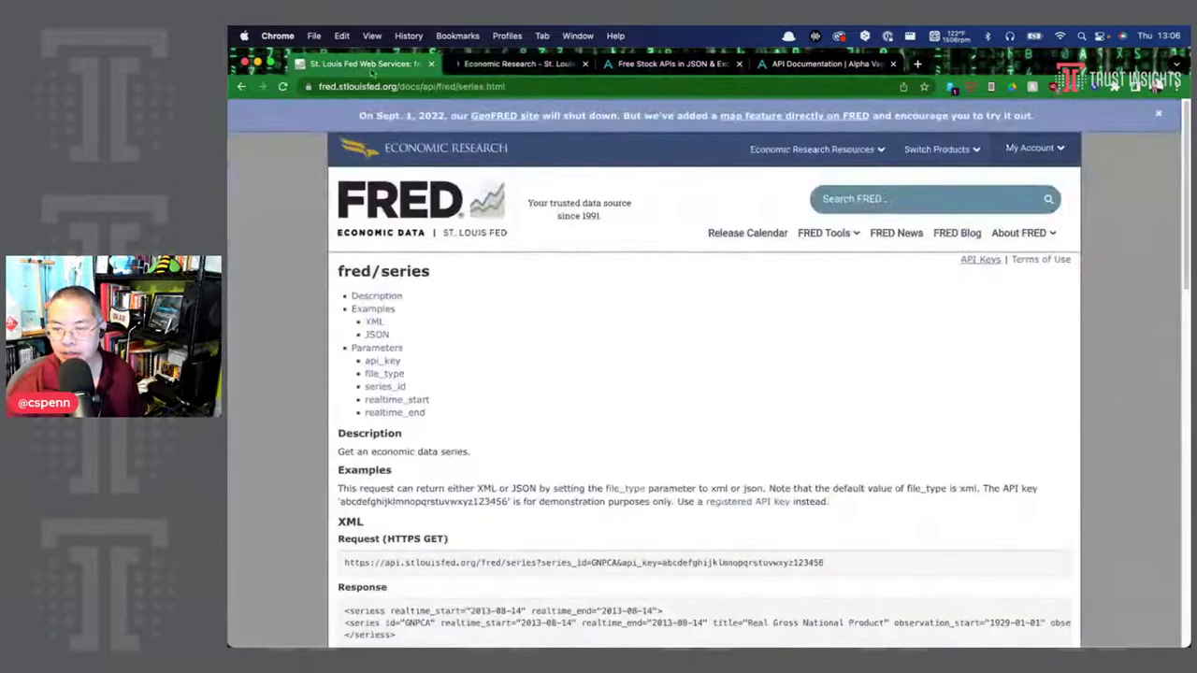
{"action": "left_click", "coordinate": [937, 199]}
{"action": "type", "text": "VIXCLS"}
{"action": "left_click", "coordinate": [899, 231]}
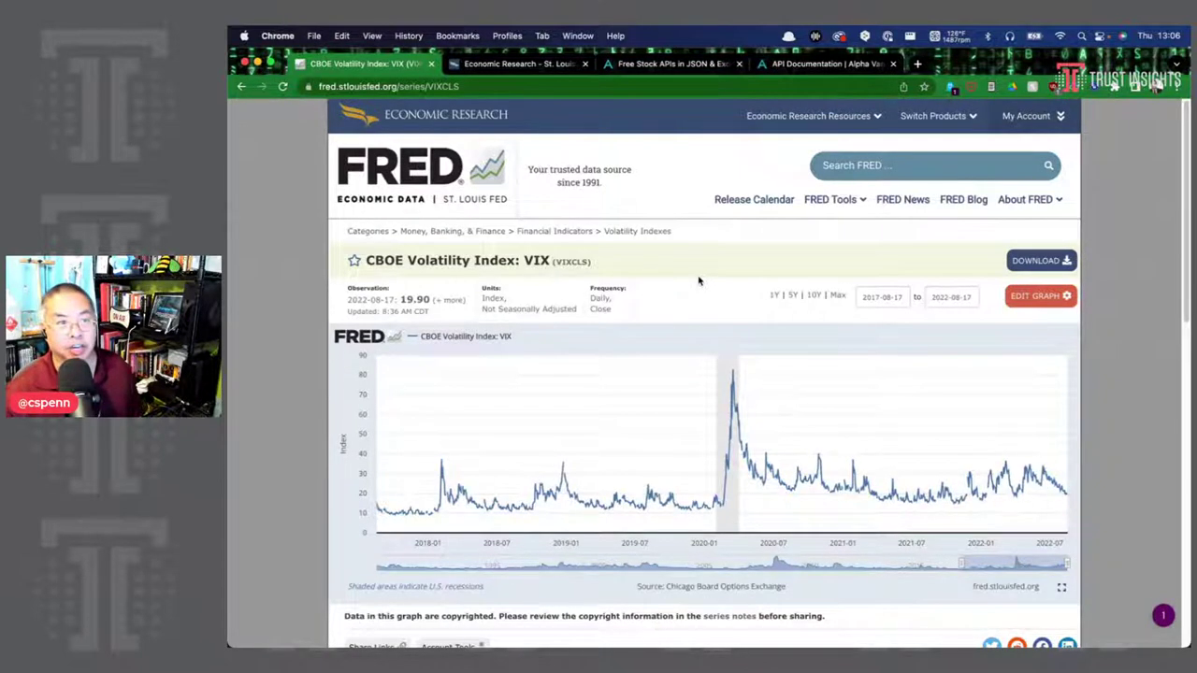
- Compare the VIX chart at Max and 10Y, settle on 1Y (2021-08-17 to 2022-08-17), and go full screen
{"action": "left_click", "coordinate": [837, 295]}
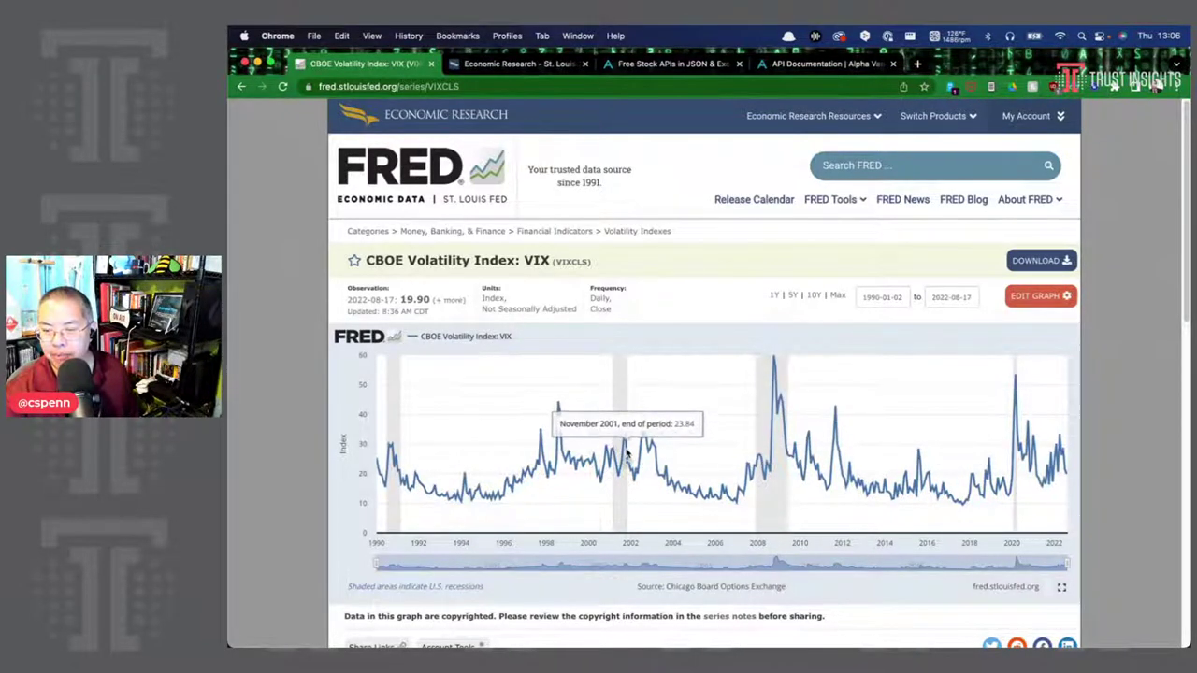
{"action": "left_click", "coordinate": [814, 295]}
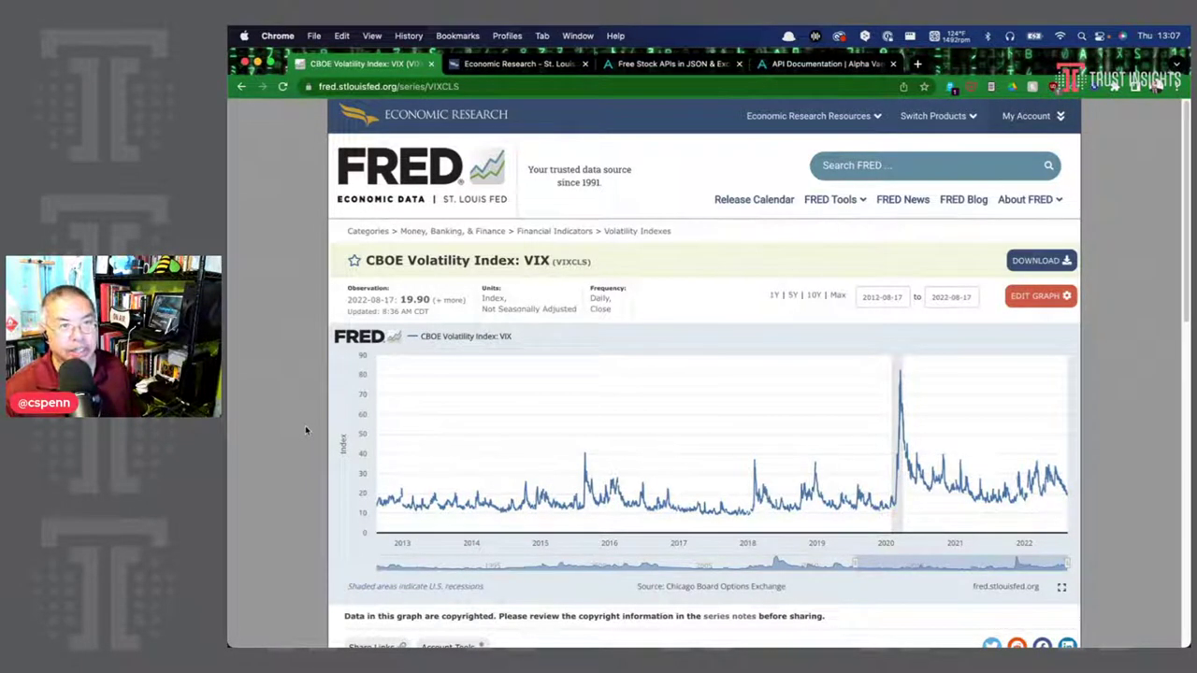
{"action": "left_click", "coordinate": [775, 296]}
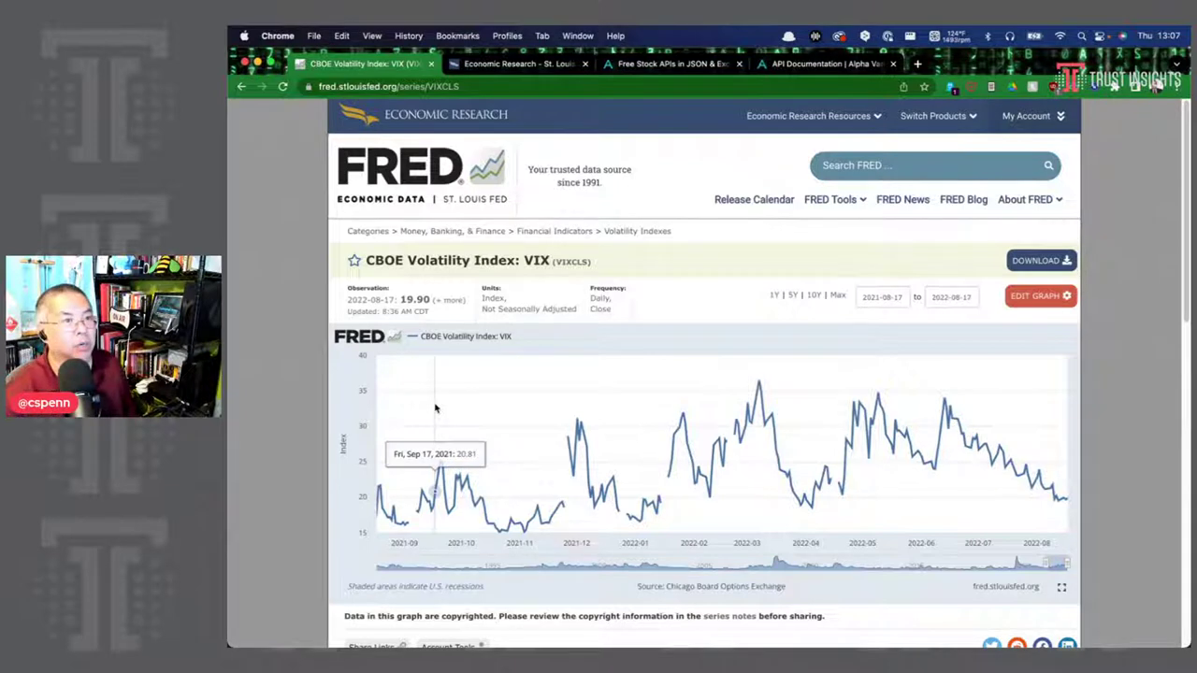
{"action": "key", "text": "ctrl+super+f"}
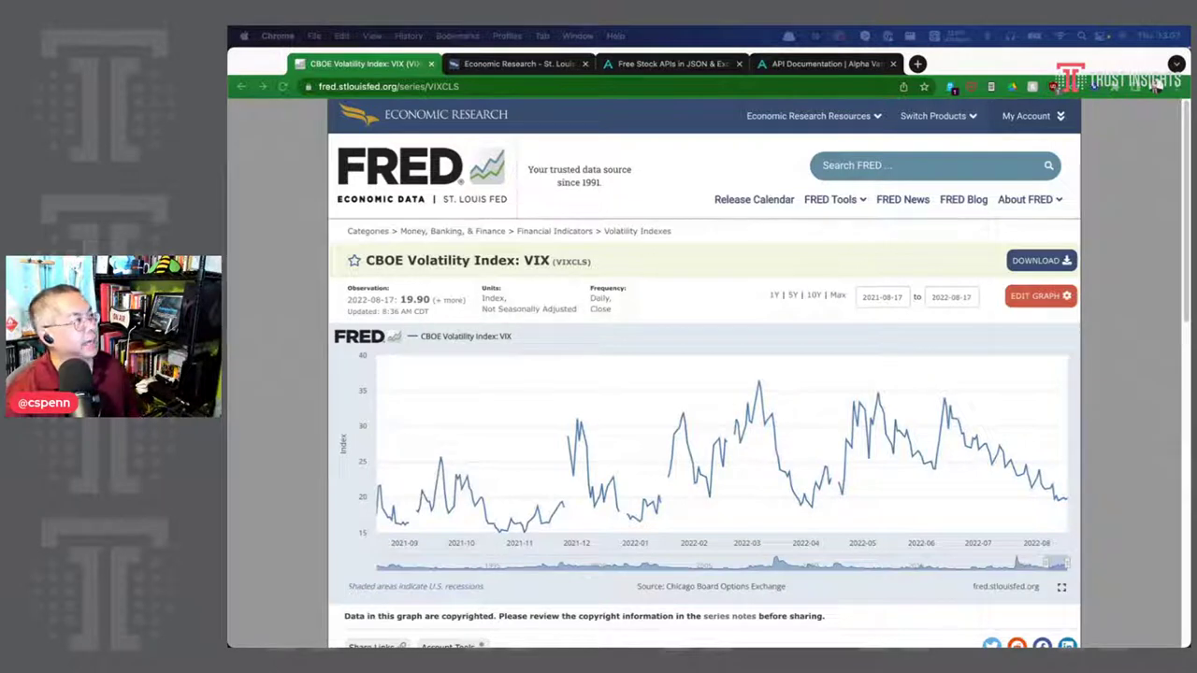
- Open the CPIAUCSL consumer price index series and chart its last ten years, 2012-07-01 to 2022-07-01
{"action": "left_click", "coordinate": [872, 165]}
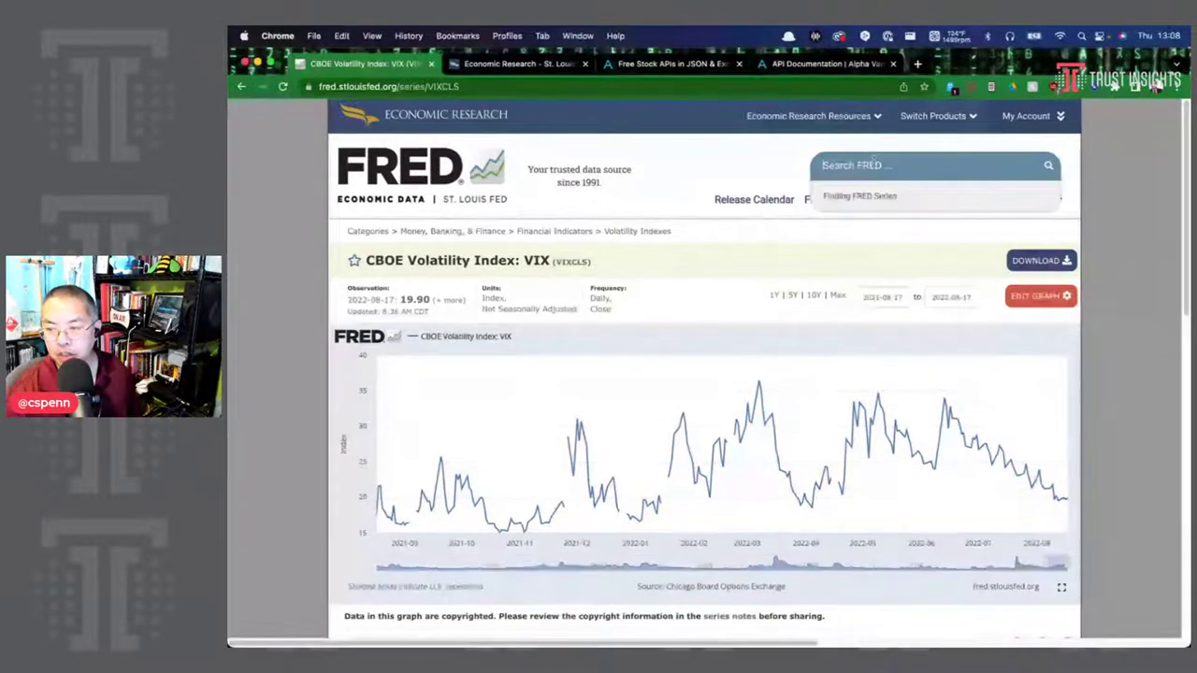
{"action": "type", "text": "CPIAUCSL"}
{"action": "left_click", "coordinate": [892, 197]}
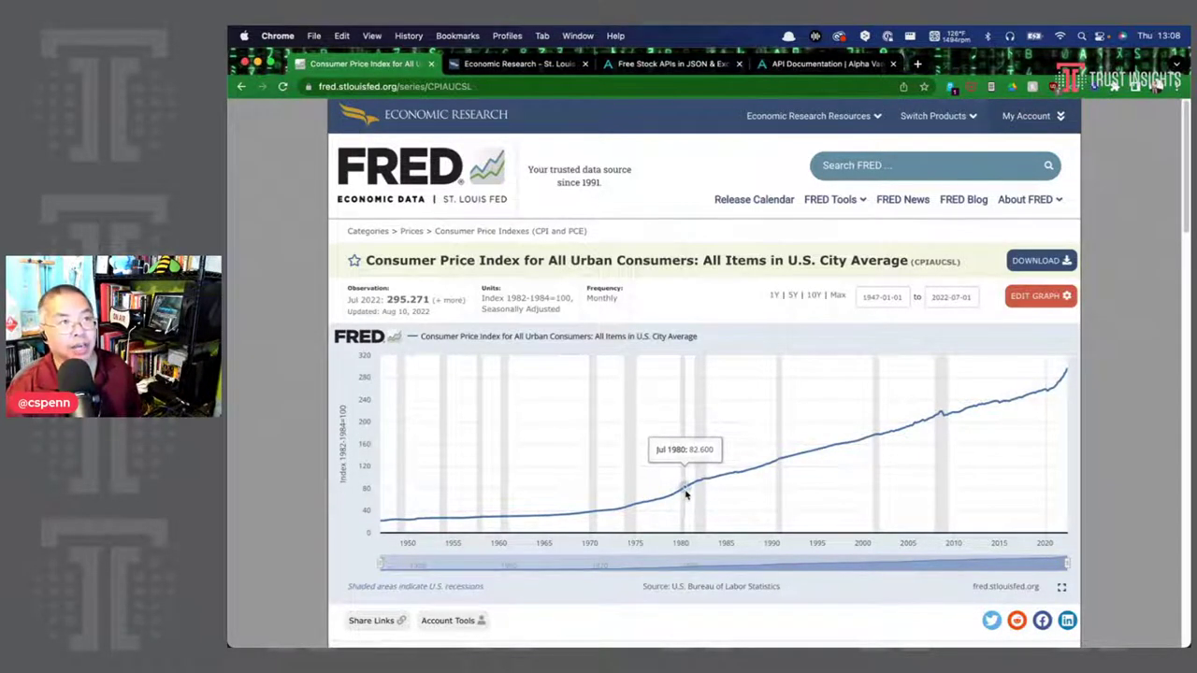
{"action": "left_click", "coordinate": [774, 295]}
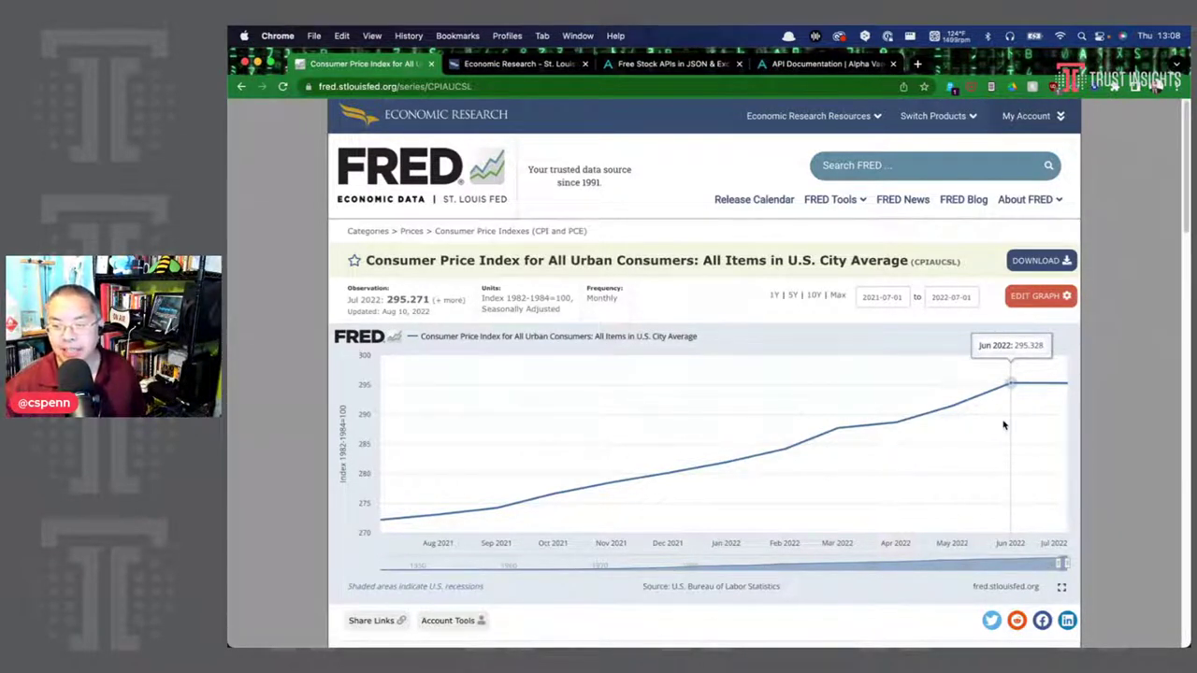
{"action": "left_click", "coordinate": [813, 296]}
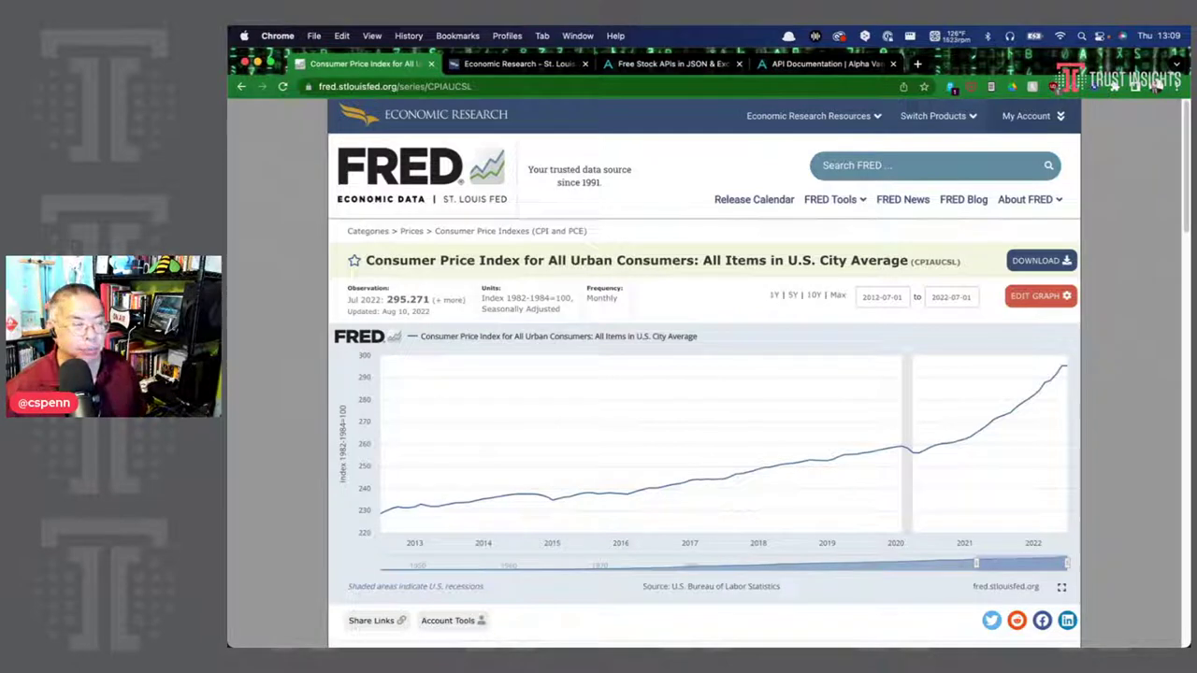
{"action": "left_click", "coordinate": [926, 164]}
- Search 'm2' to open the M2SL money stock series and chart 2012-06-01 to 2022-06-01
{"action": "type", "text": "m2"}
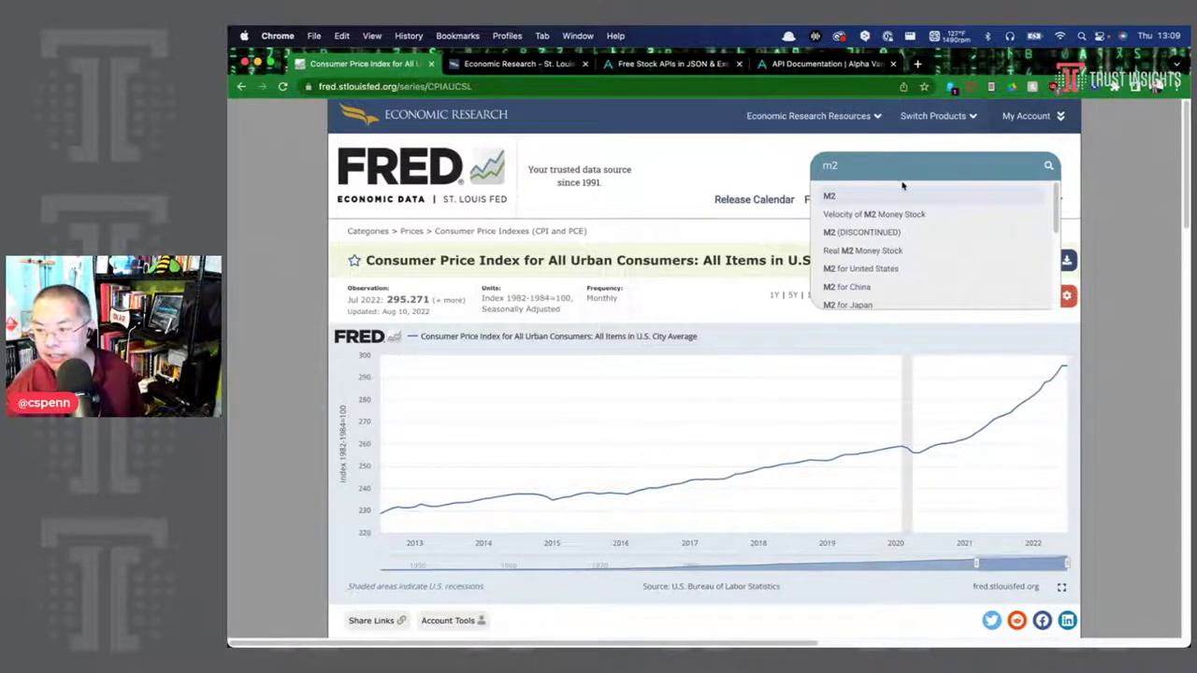
{"action": "key", "text": "Return"}
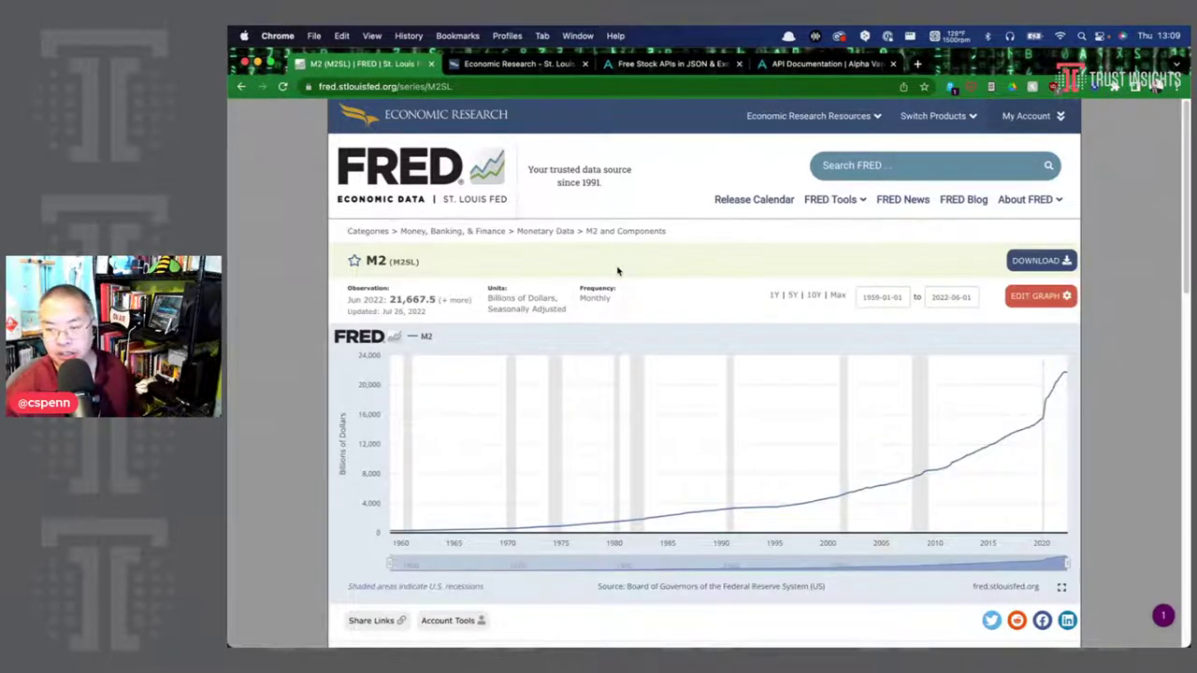
{"action": "left_click", "coordinate": [814, 295]}
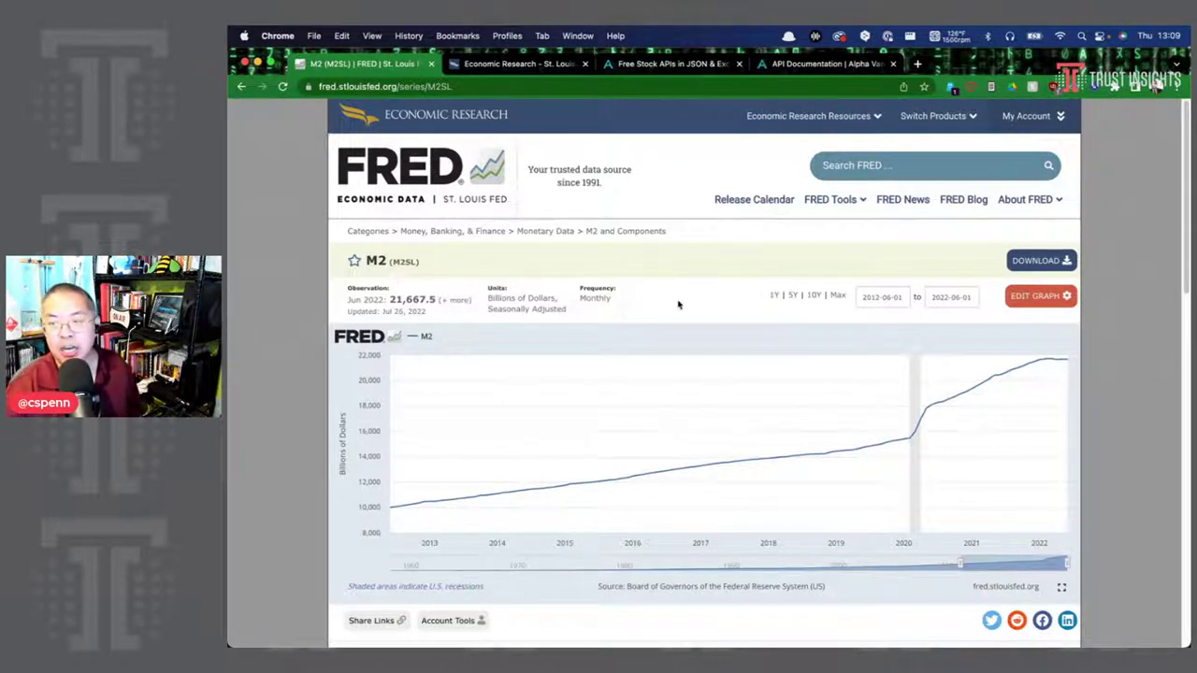
- Return to the CPIAUCSL page and show its last five years, 2017-07-01 to 2022-07-01
{"action": "key", "text": "super+bracketleft"}
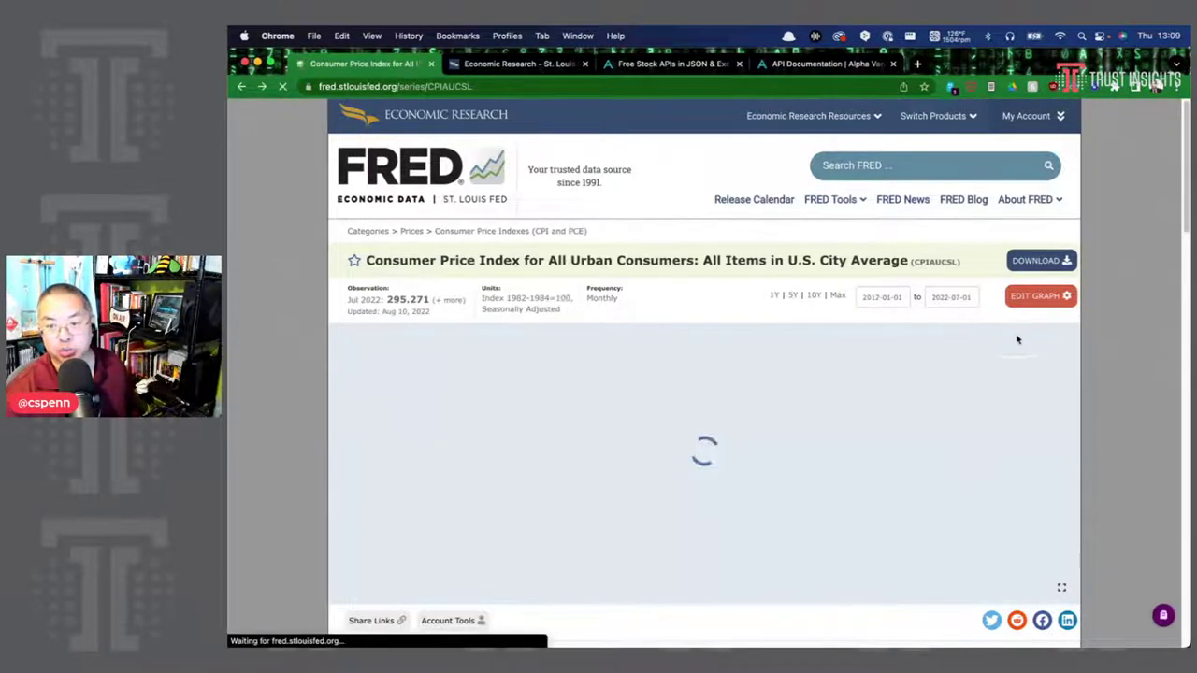
{"action": "left_click", "coordinate": [774, 296]}
{"action": "left_click", "coordinate": [792, 295]}
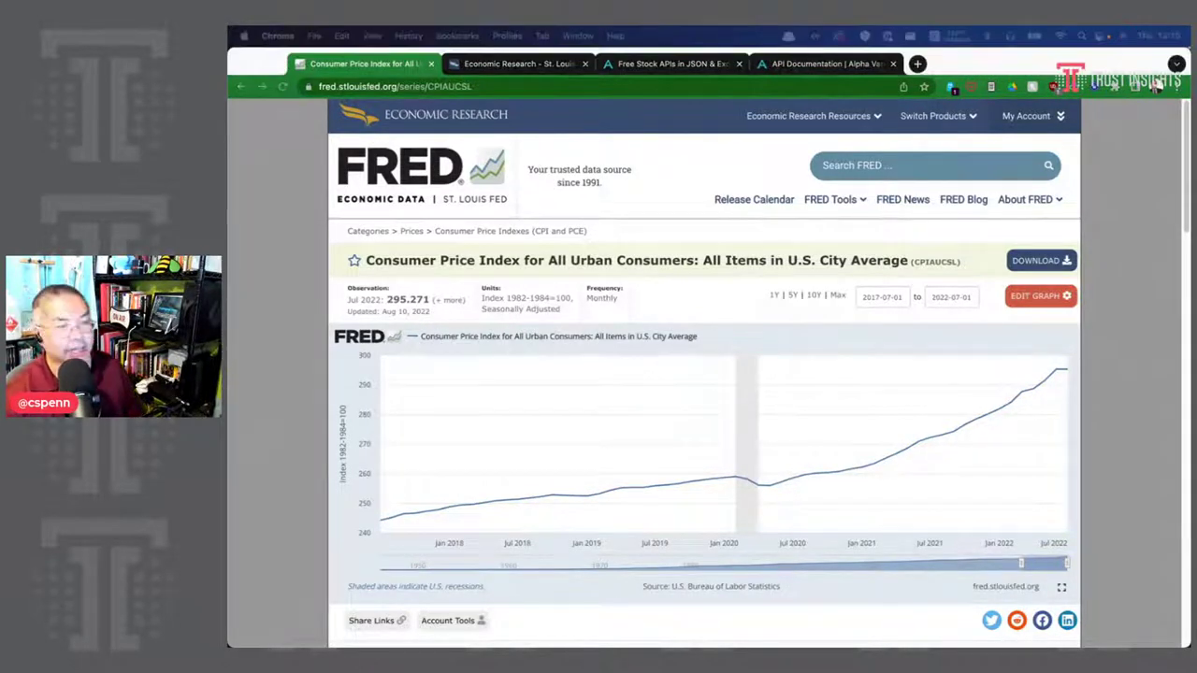
{"action": "left_click", "coordinate": [856, 170]}
- Open the PPIACO All Commodities producer price series and chart 2012-07-01 to 2022-07-01
{"action": "type", "text": "PPIACO"}
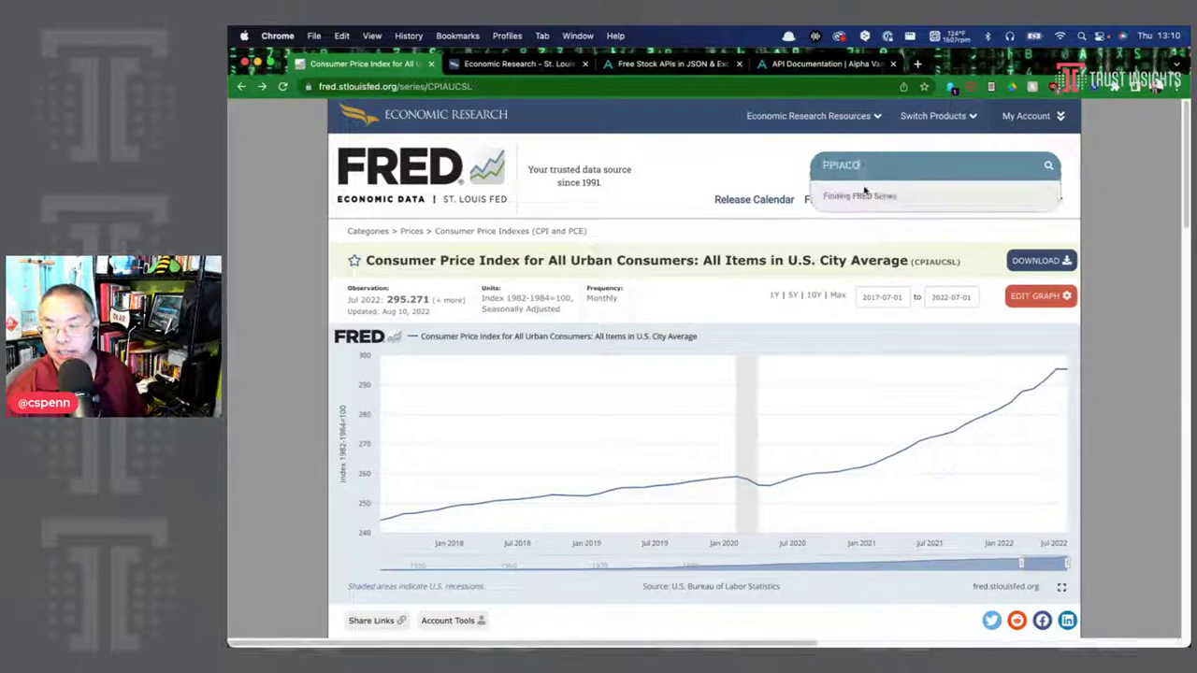
{"action": "left_click", "coordinate": [865, 196]}
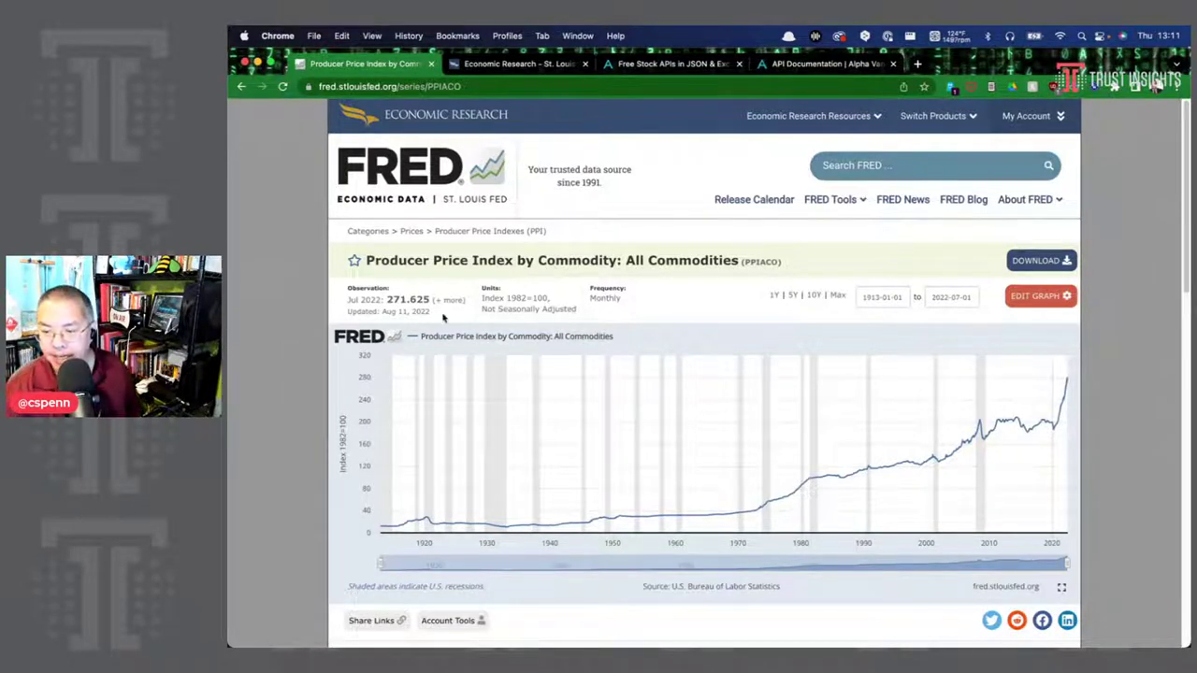
{"action": "left_click", "coordinate": [812, 295]}
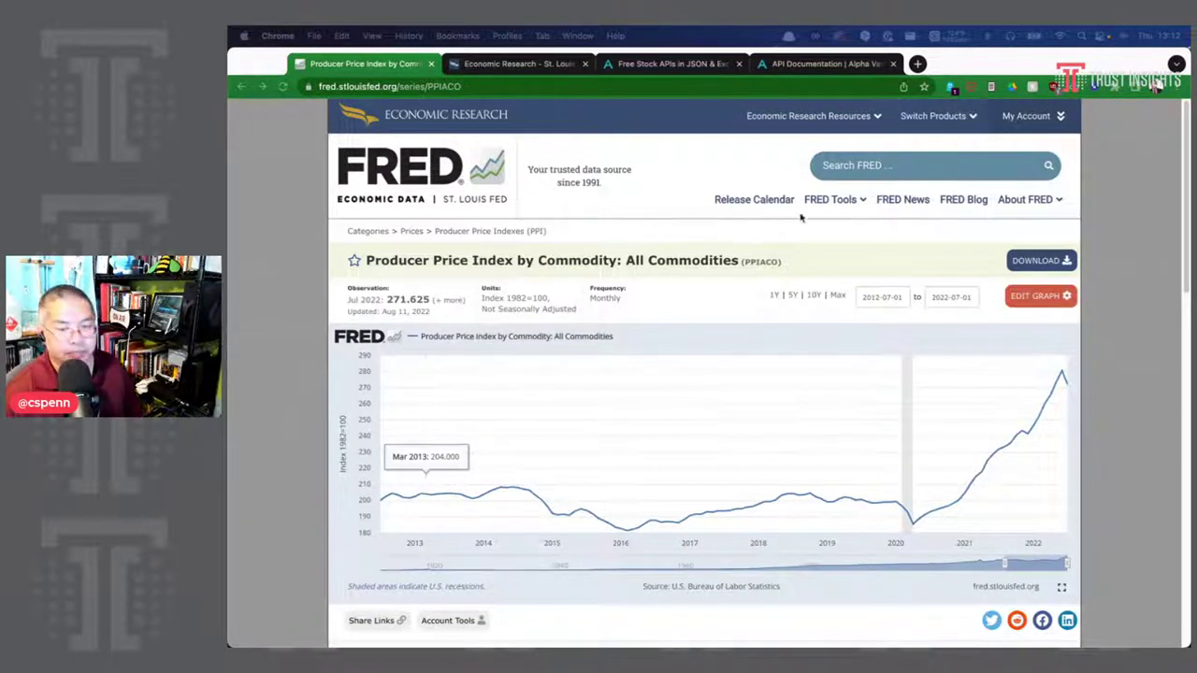
{"action": "left_click", "coordinate": [933, 166]}
- Open the TRUCKD11 Truck Tonnage Index series and chart its last five years, 2017-05-01 to 2022-05-01
{"action": "type", "text": "TRUCKD11"}
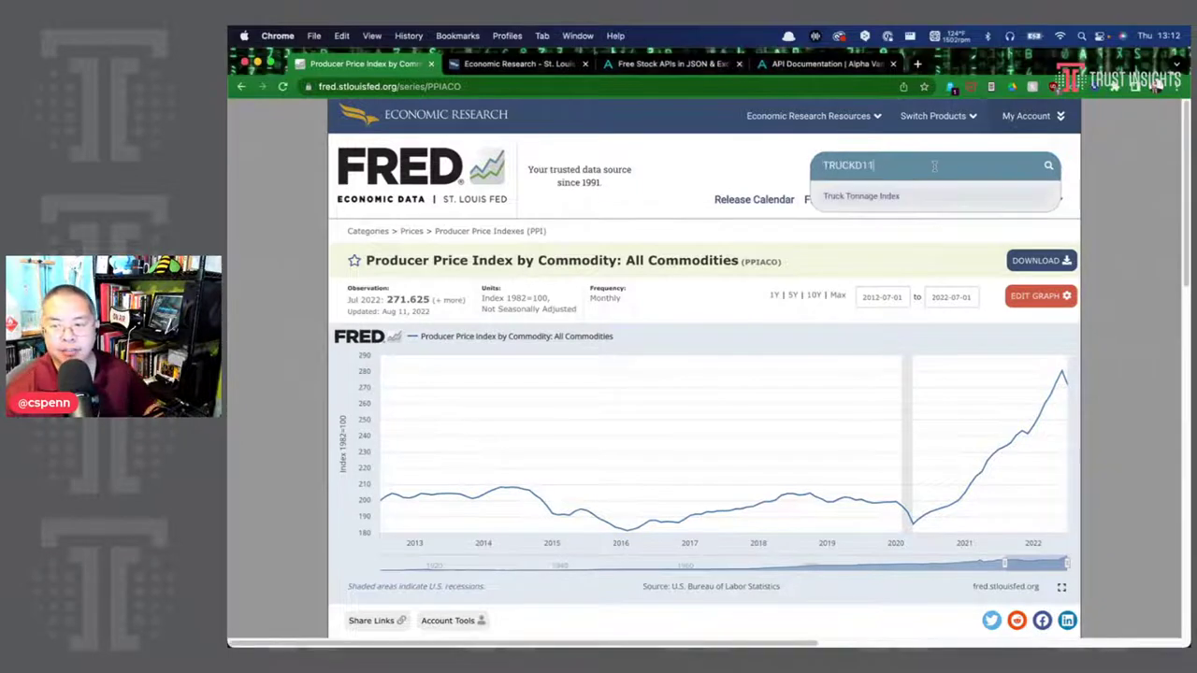
{"action": "left_click", "coordinate": [912, 197]}
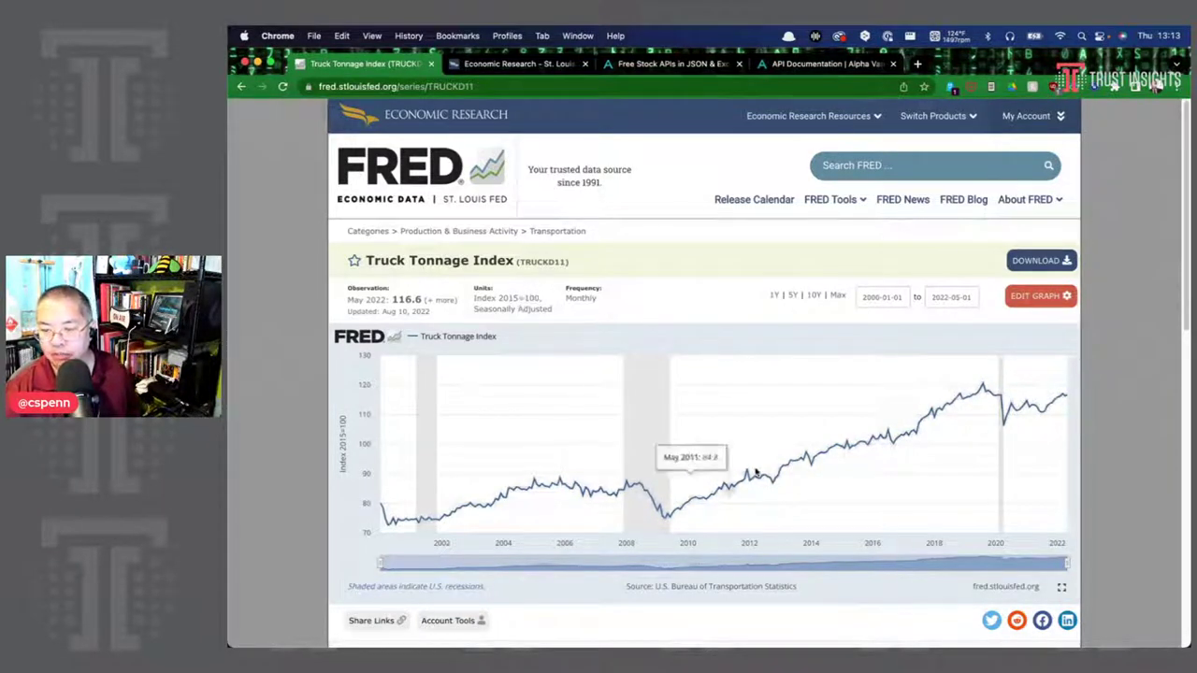
{"action": "left_click", "coordinate": [795, 295]}
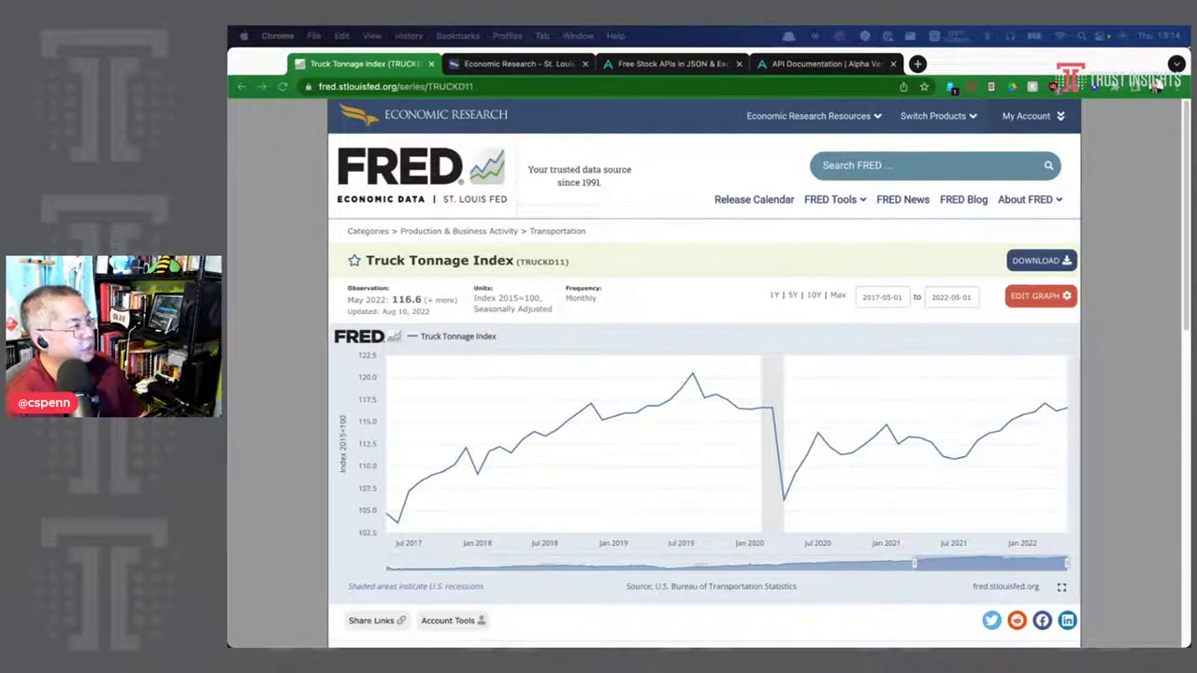
{"action": "left_click", "coordinate": [864, 241]}
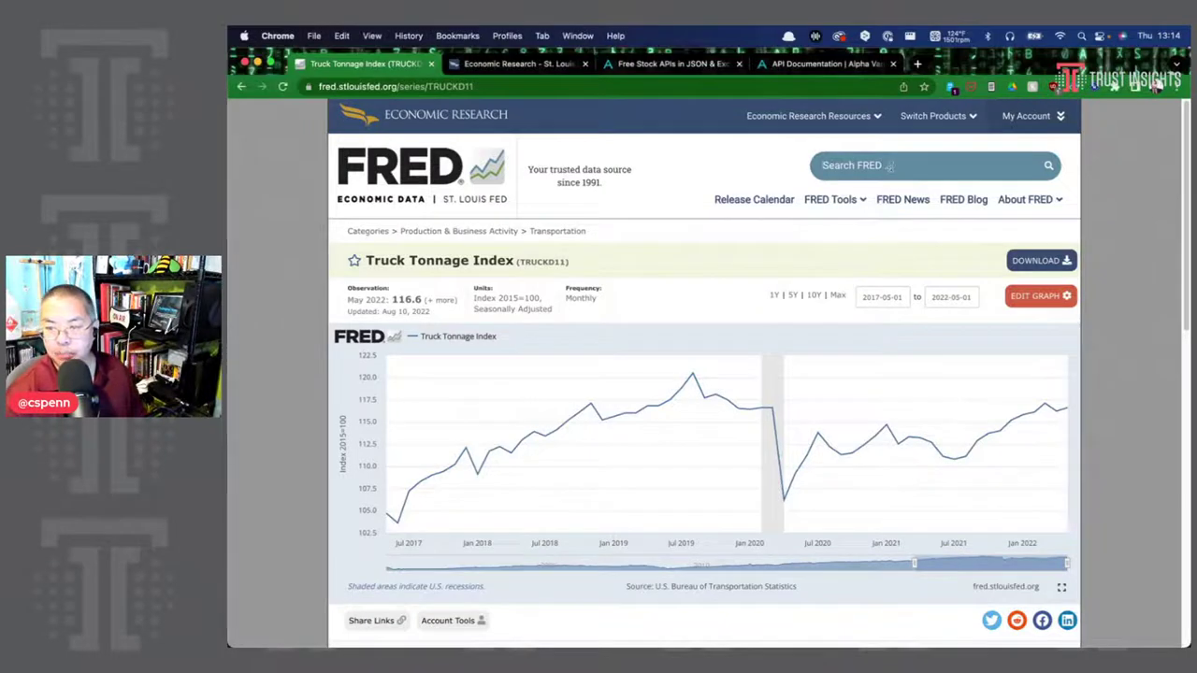
- Open the WATERBORNED11 internal waterways tonnage series and chart 2012-05-01 to 2022-05-01
{"action": "type", "text": "WATERBORNED11"}
{"action": "left_click", "coordinate": [889, 195]}
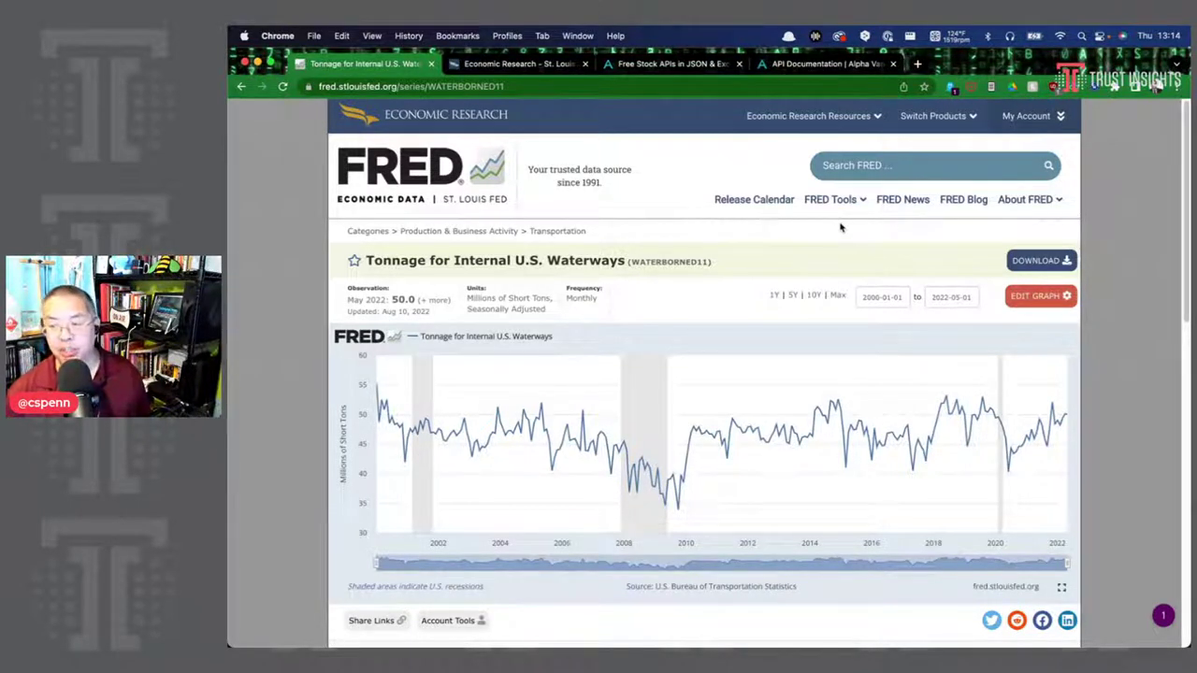
{"action": "left_click", "coordinate": [811, 297]}
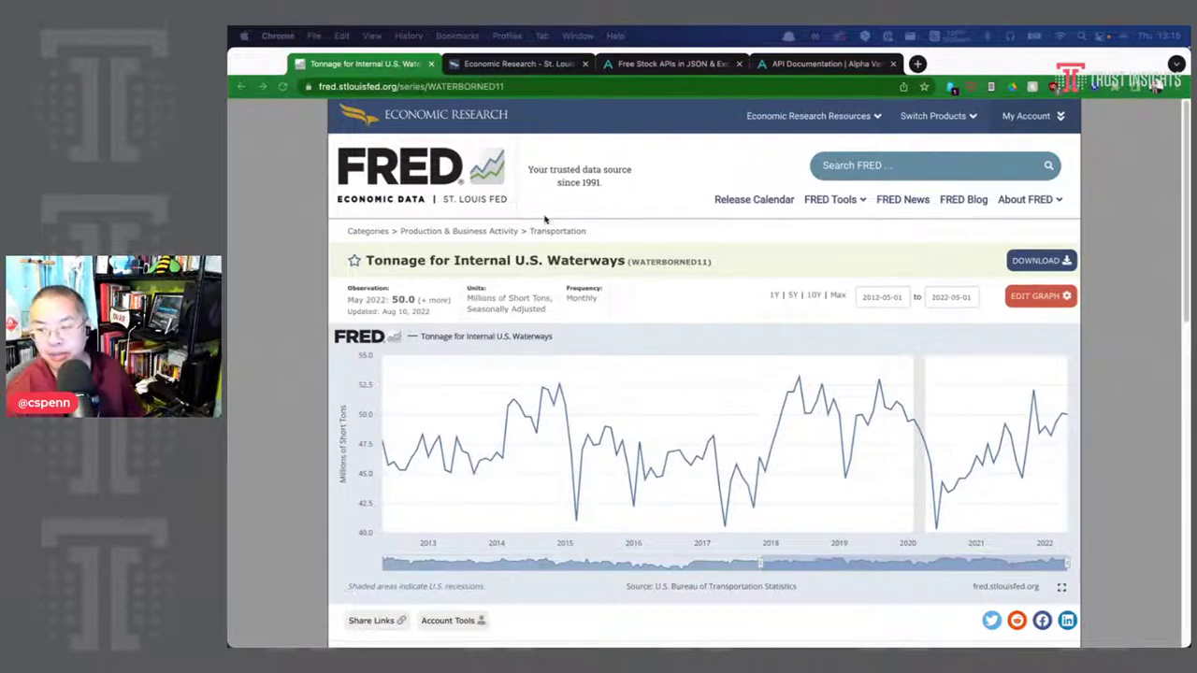
- Search FRED for CPIFABSL and open the Food and Beverages CPI series page
{"action": "left_click", "coordinate": [935, 165]}
{"action": "type", "text": "CPIFABSL"}
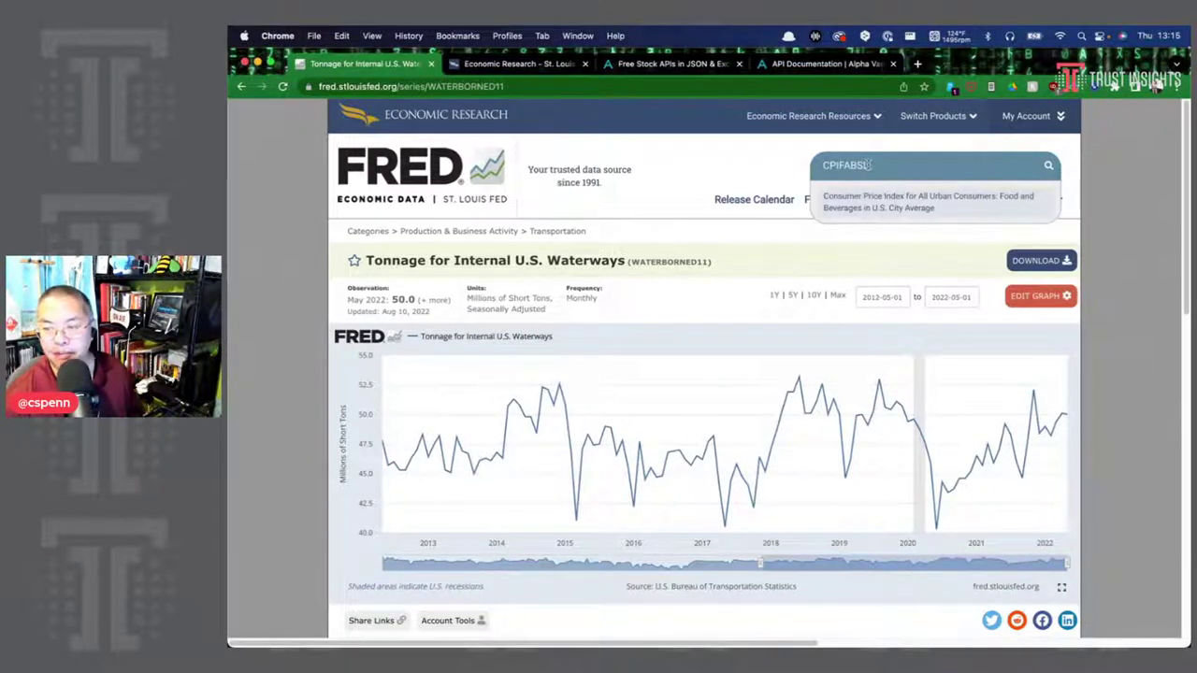
{"action": "left_click", "coordinate": [895, 202]}
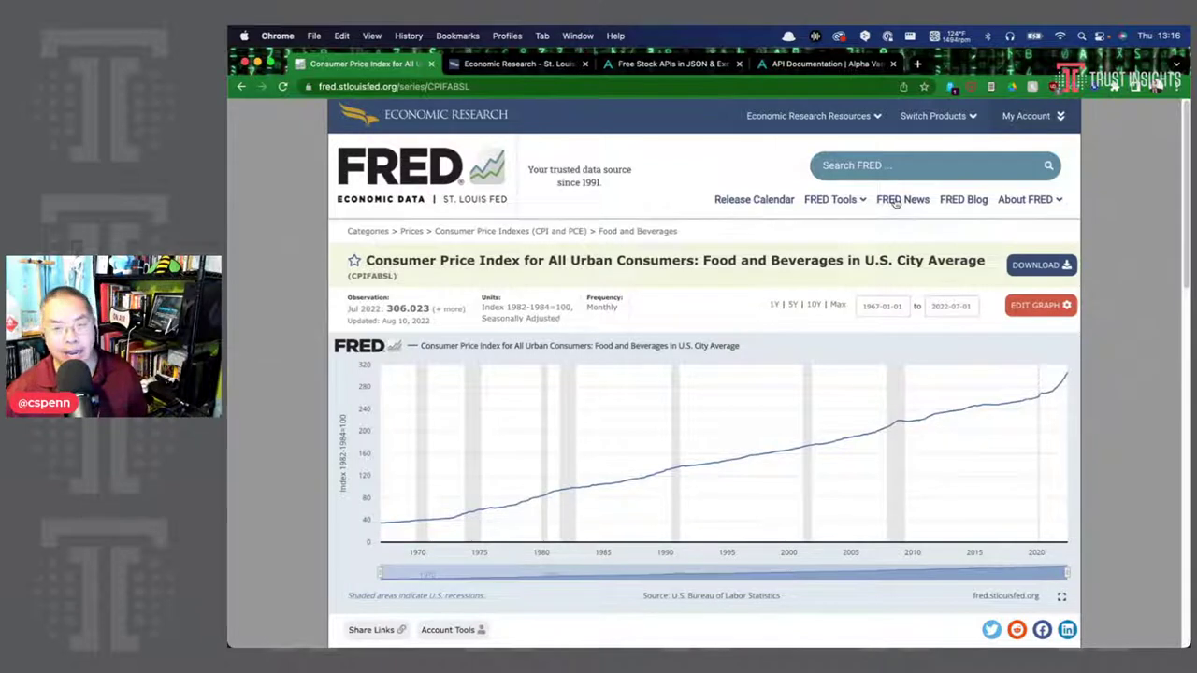
- Limit the CPIFABSL chart to ten years, 2012-07-01 to 2022-07-01
{"action": "left_click", "coordinate": [814, 305]}
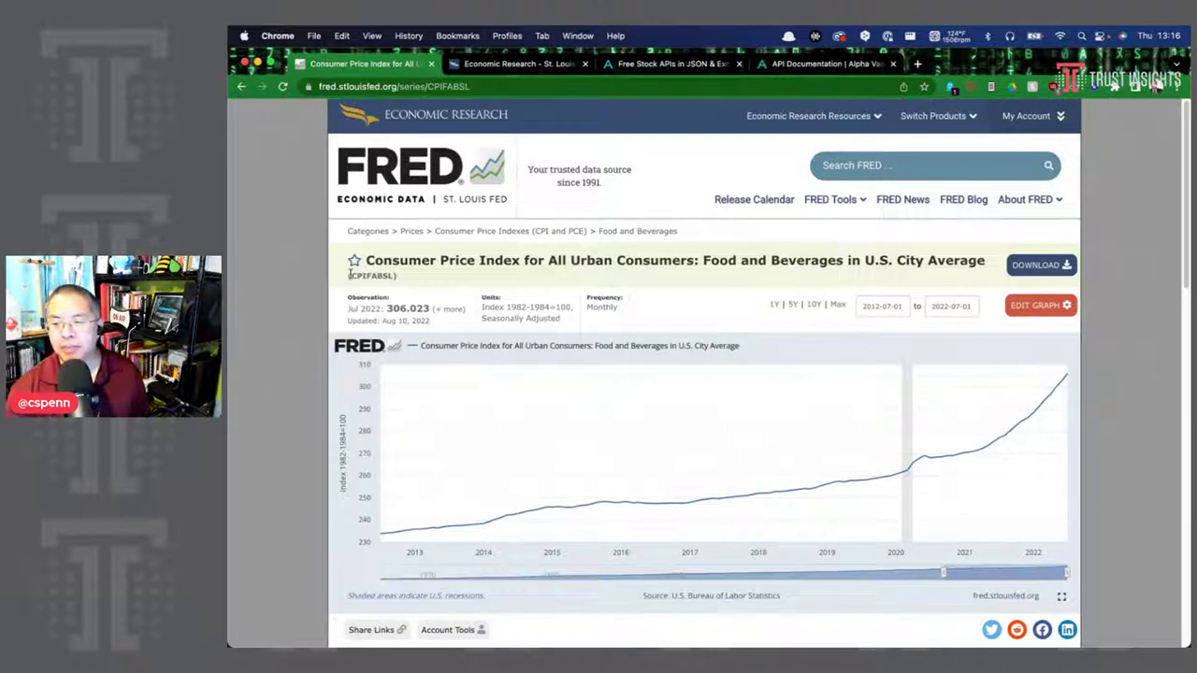
{"action": "mouse_move", "coordinate": [901, 477]}
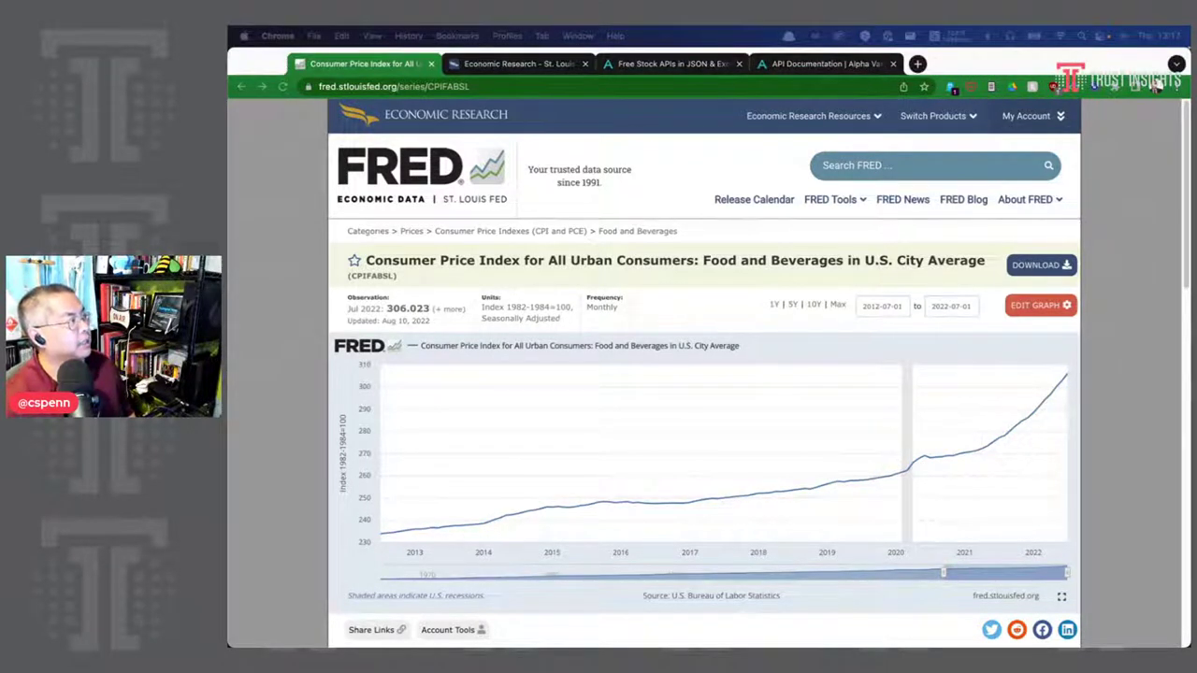
- Replace the pasted GOLDPMGBD228NLBM code with 'Gold' and browse the gold series suggestions
{"action": "left_click", "coordinate": [946, 175]}
{"action": "type", "text": "GOLDPMGBD228NLBM"}
{"action": "key", "text": "super+a"}
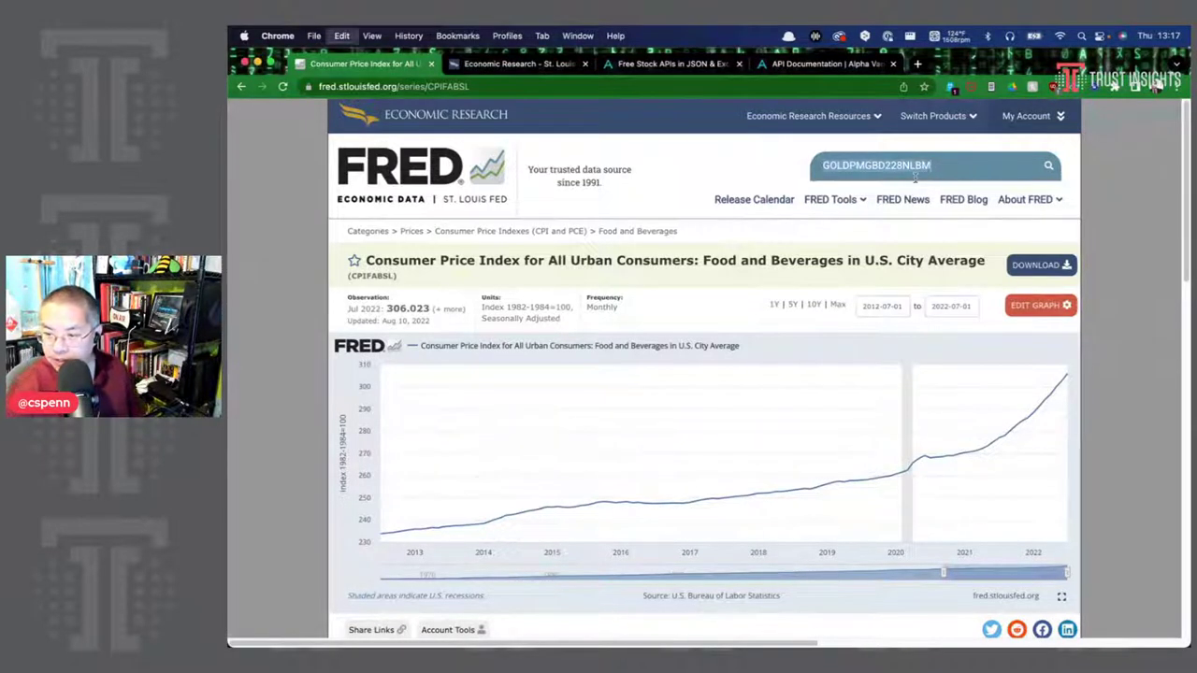
{"action": "type", "text": "Gold"}
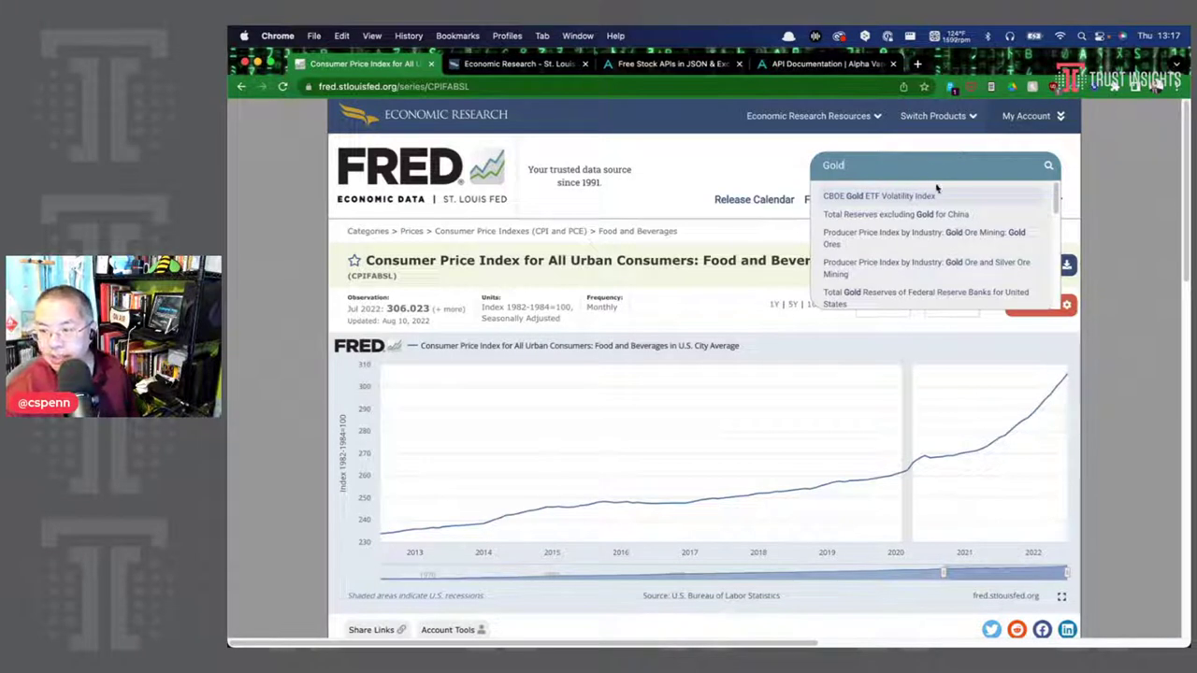
{"action": "scroll", "coordinate": [932, 209], "scroll_direction": "down", "scroll_amount": 2}
{"action": "scroll", "coordinate": [932, 209], "scroll_direction": "down", "scroll_amount": 6}
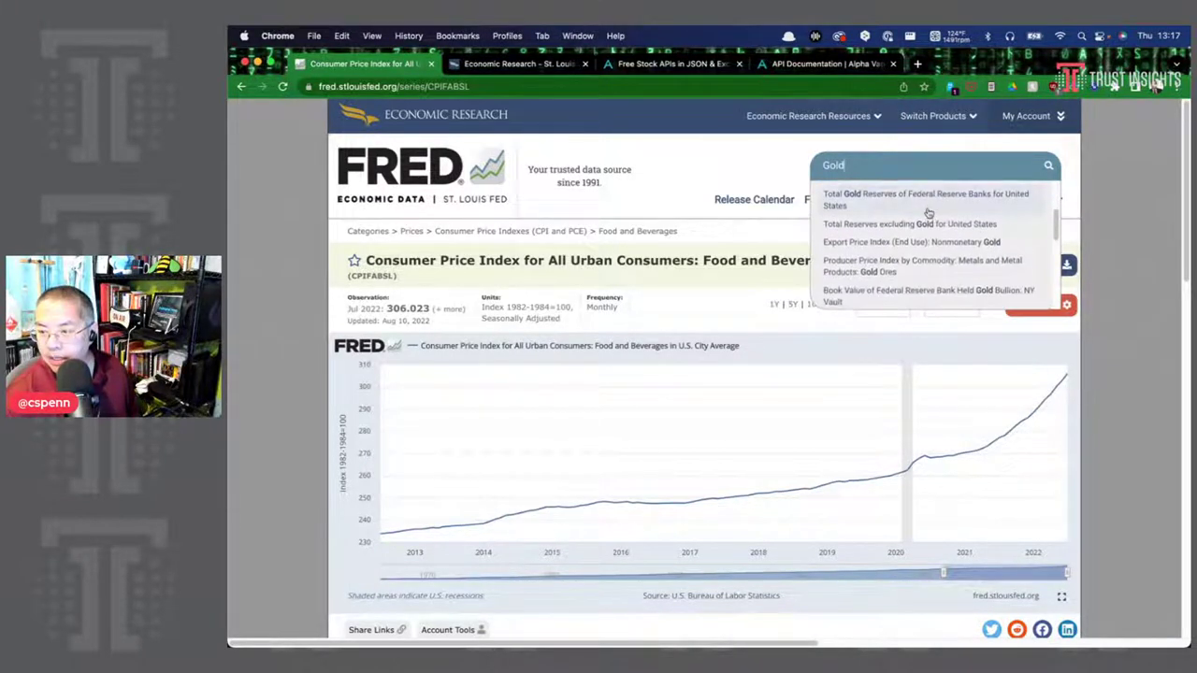
{"action": "scroll", "coordinate": [928, 213], "scroll_direction": "down", "scroll_amount": 6}
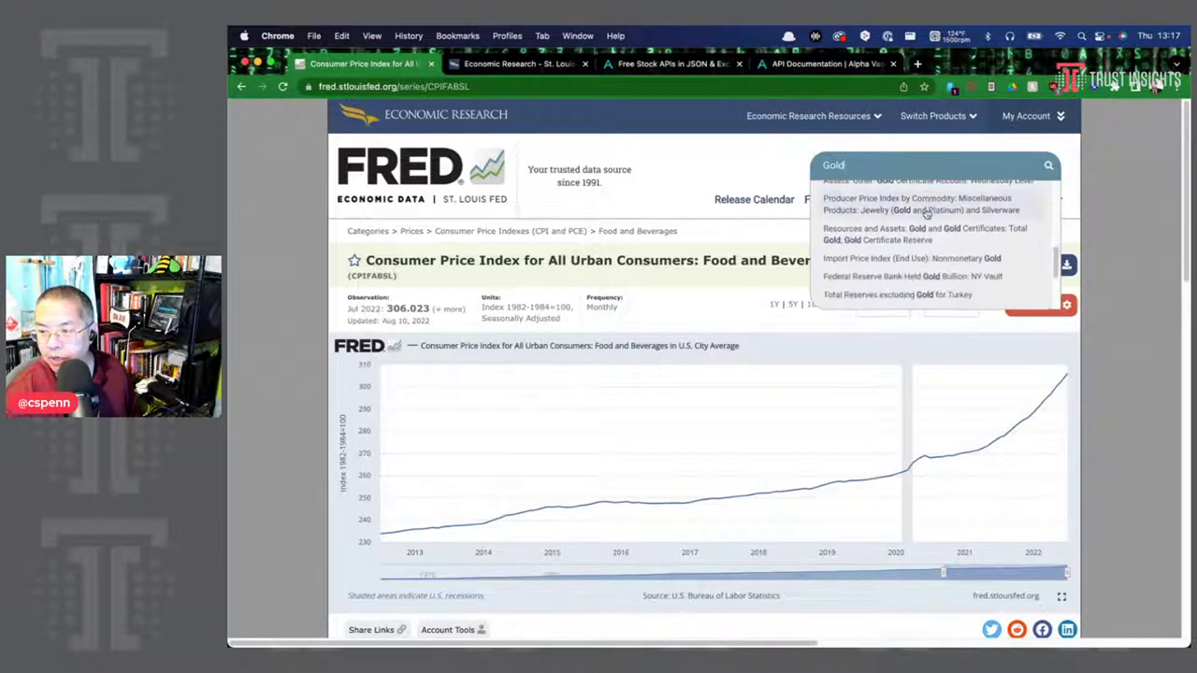
{"action": "scroll", "coordinate": [884, 224], "scroll_direction": "down", "scroll_amount": 2}
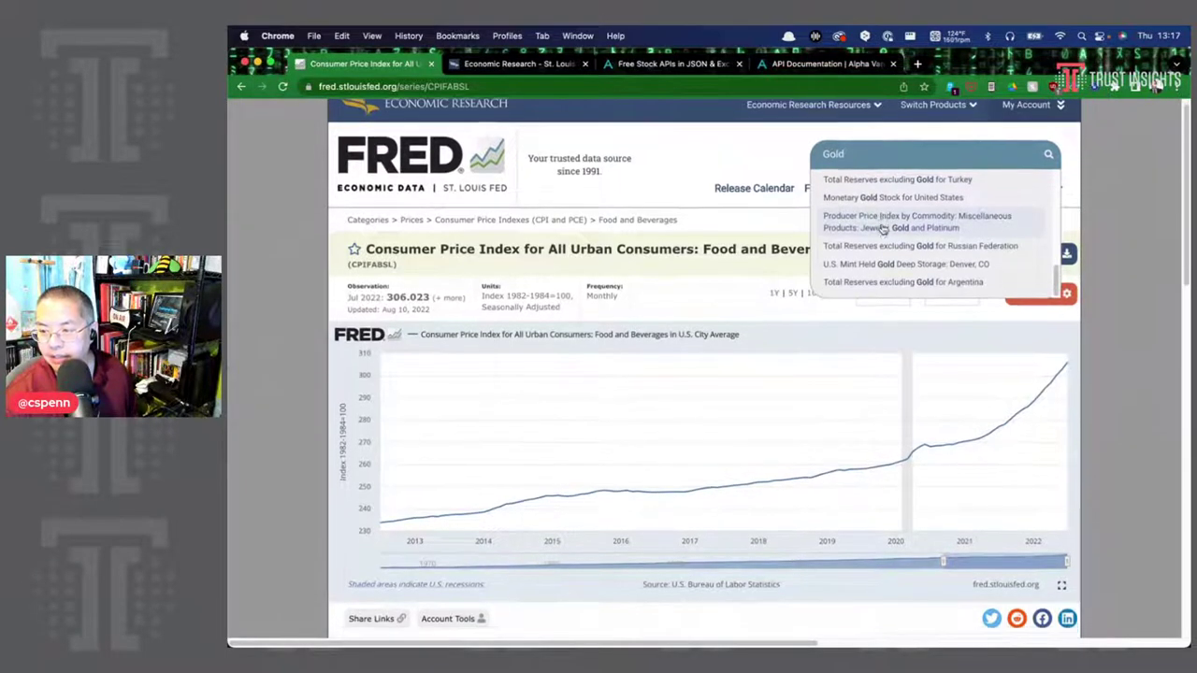
{"action": "scroll", "coordinate": [905, 213], "scroll_direction": "up", "scroll_amount": 1}
{"action": "scroll", "coordinate": [909, 209], "scroll_direction": "up", "scroll_amount": 10}
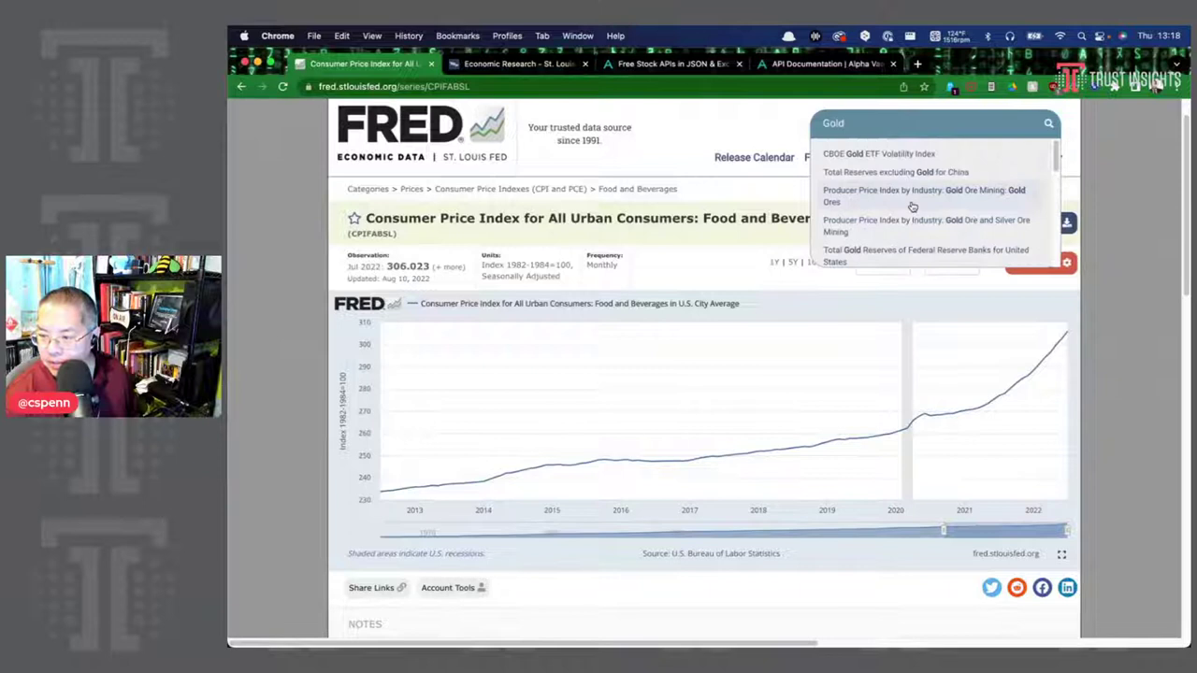
- Open the CBOE Gold ETF Volatility Index (GVZCLS) and chart its full 2008–2022 history
{"action": "left_click", "coordinate": [930, 155]}
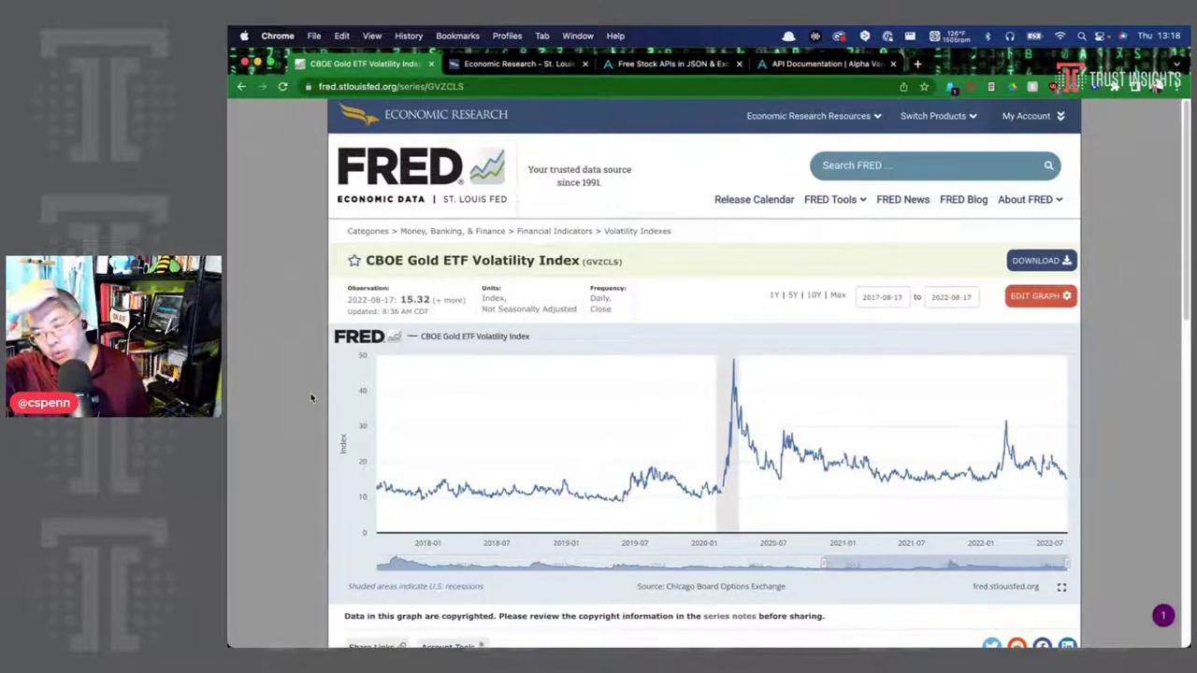
{"action": "left_click", "coordinate": [811, 296]}
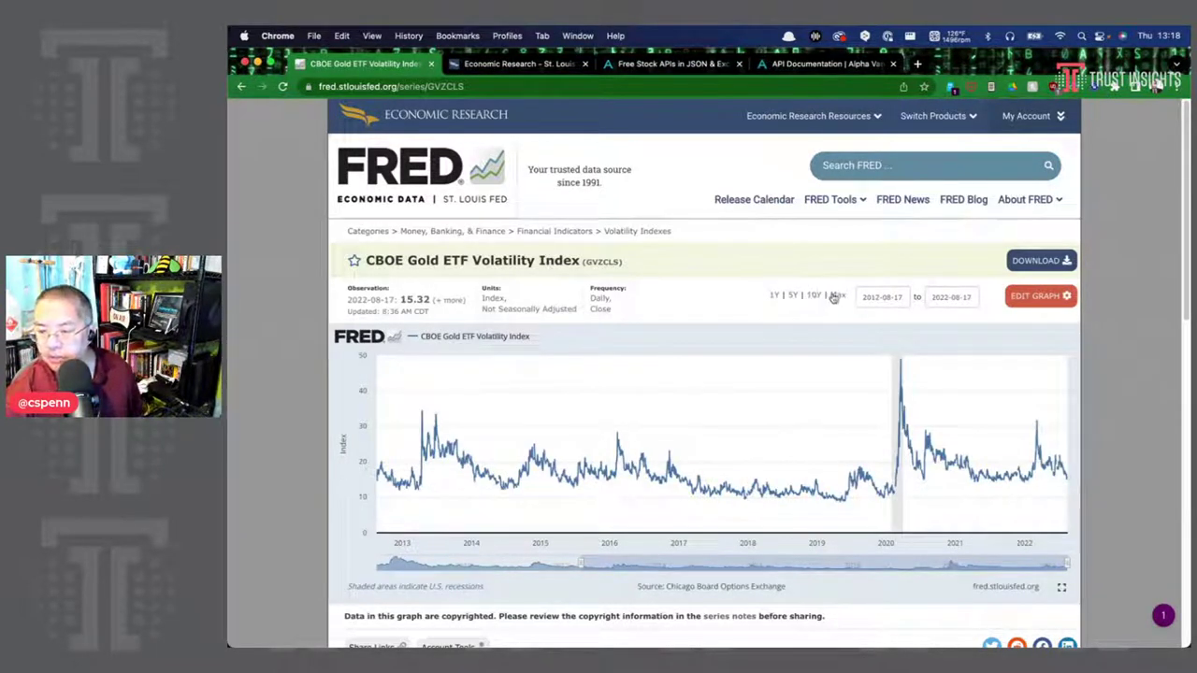
{"action": "left_click", "coordinate": [832, 297]}
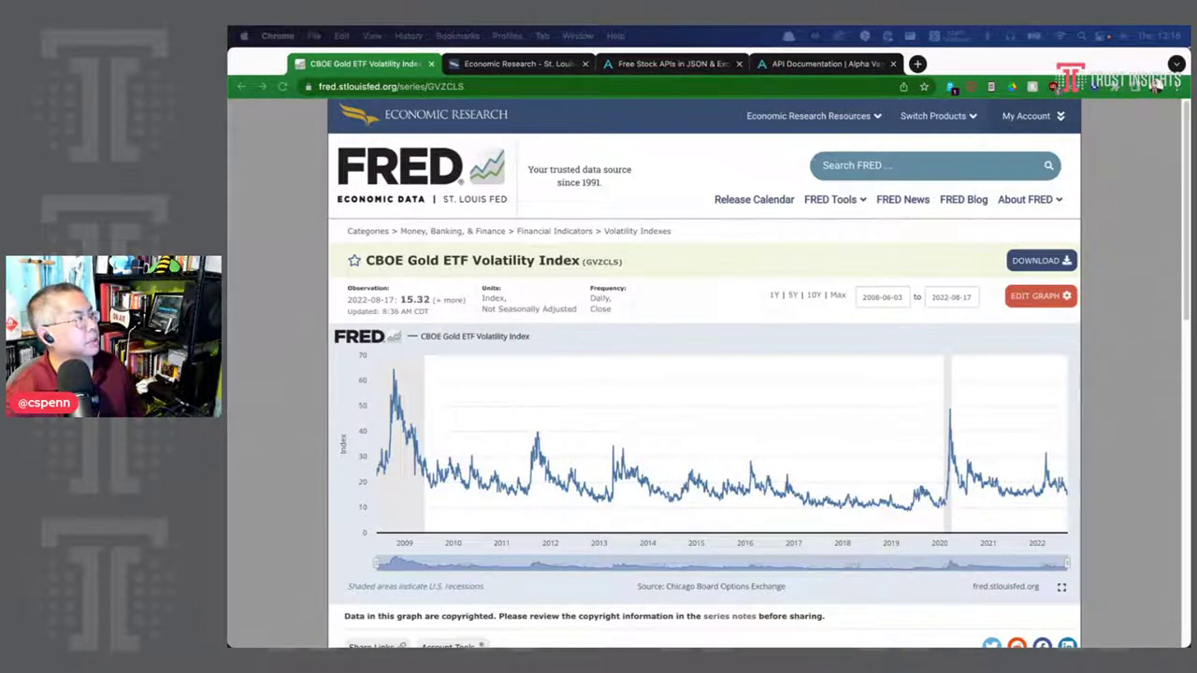
- Search FRED for icsa and open the Initial Claims series
{"action": "left_click", "coordinate": [892, 166]}
{"action": "type", "text": "icsa"}
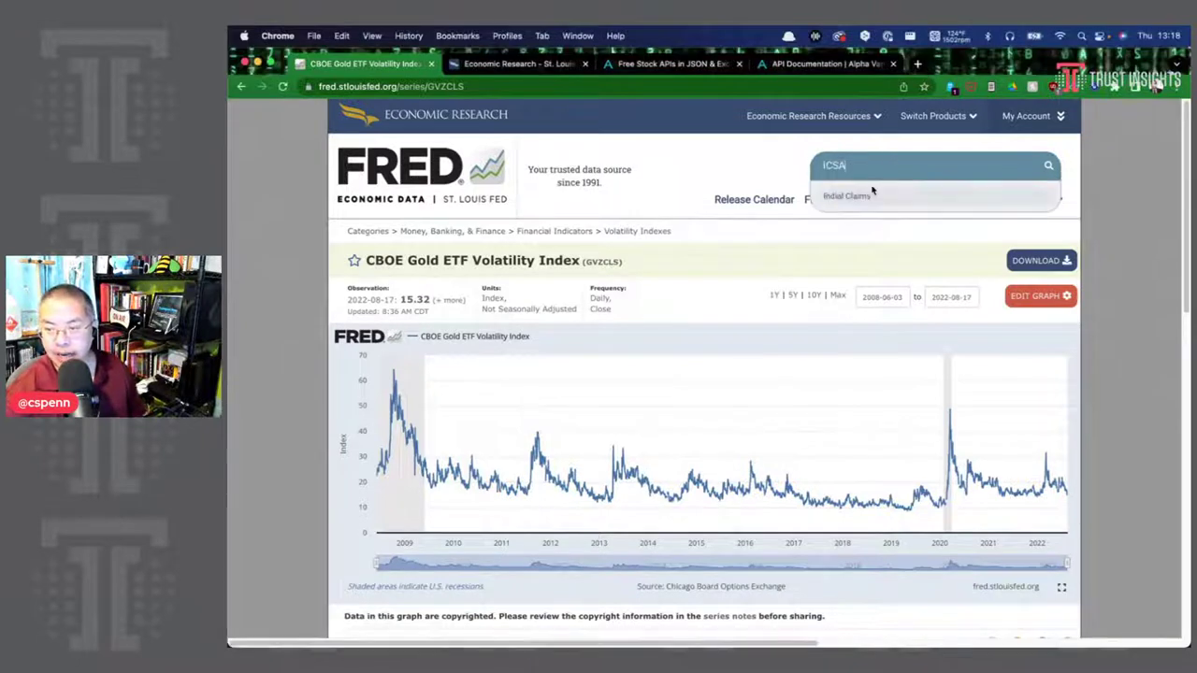
{"action": "left_click", "coordinate": [870, 196]}
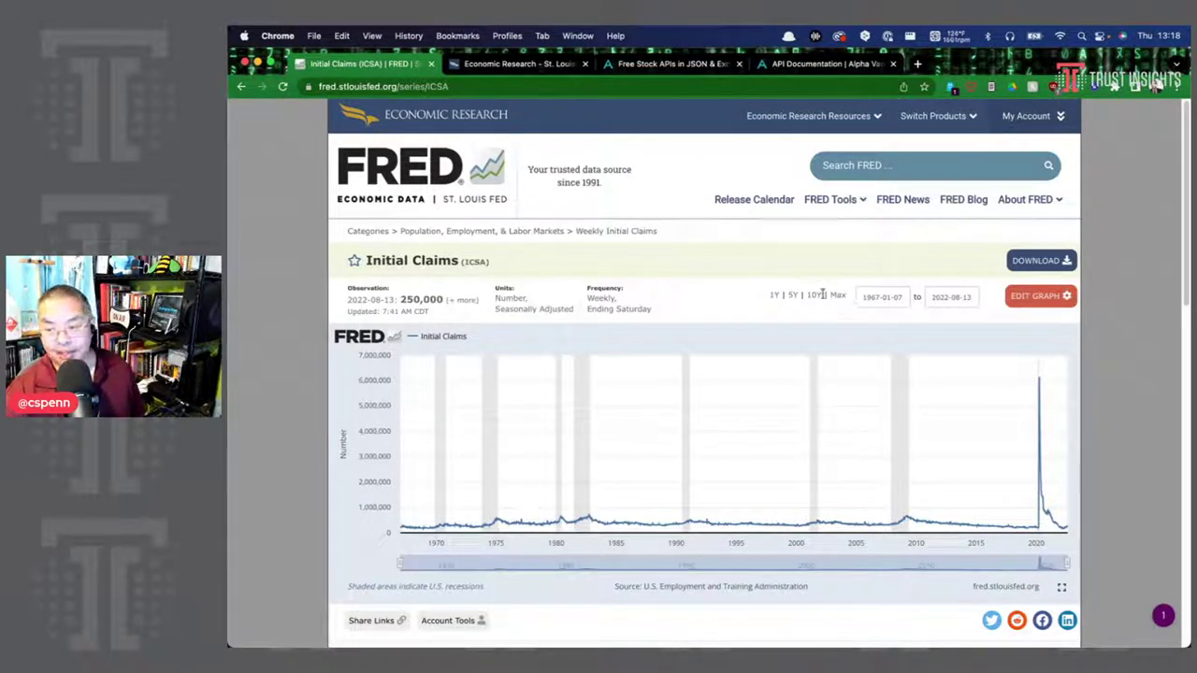
- Try 5Y, 1Y and 10Y ranges, settling on one year, 2021-08-13 to 2022-08-13
{"action": "left_click", "coordinate": [793, 296]}
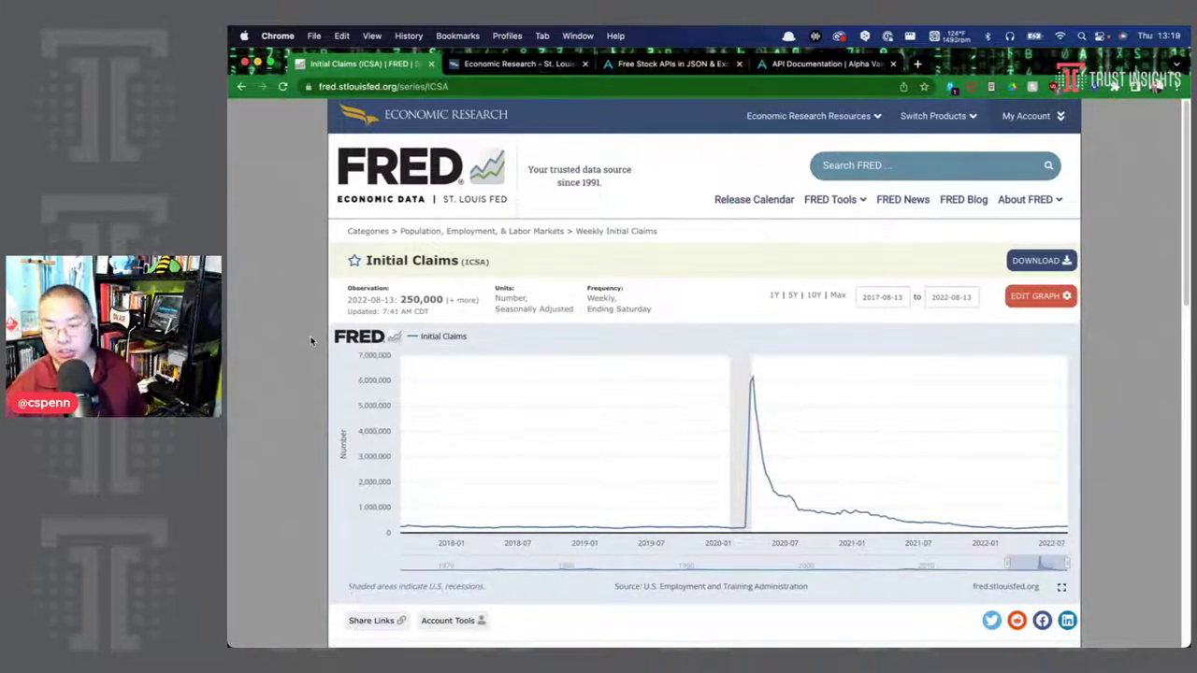
{"action": "mouse_move", "coordinate": [751, 383]}
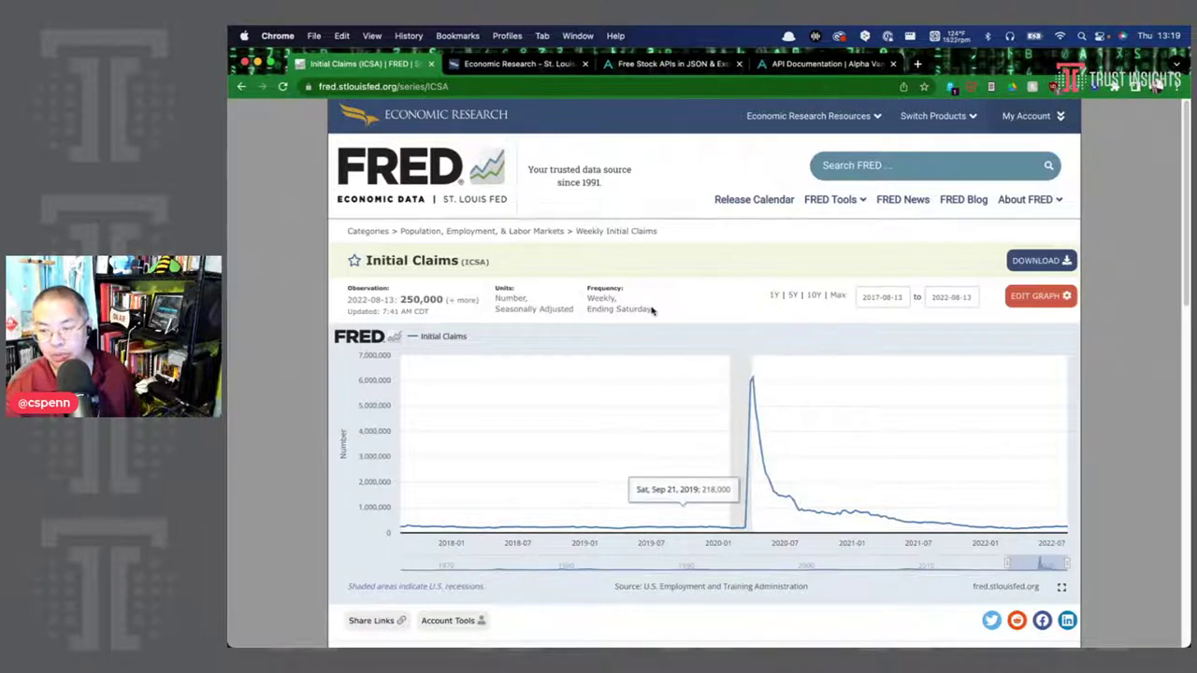
{"action": "left_click", "coordinate": [775, 296]}
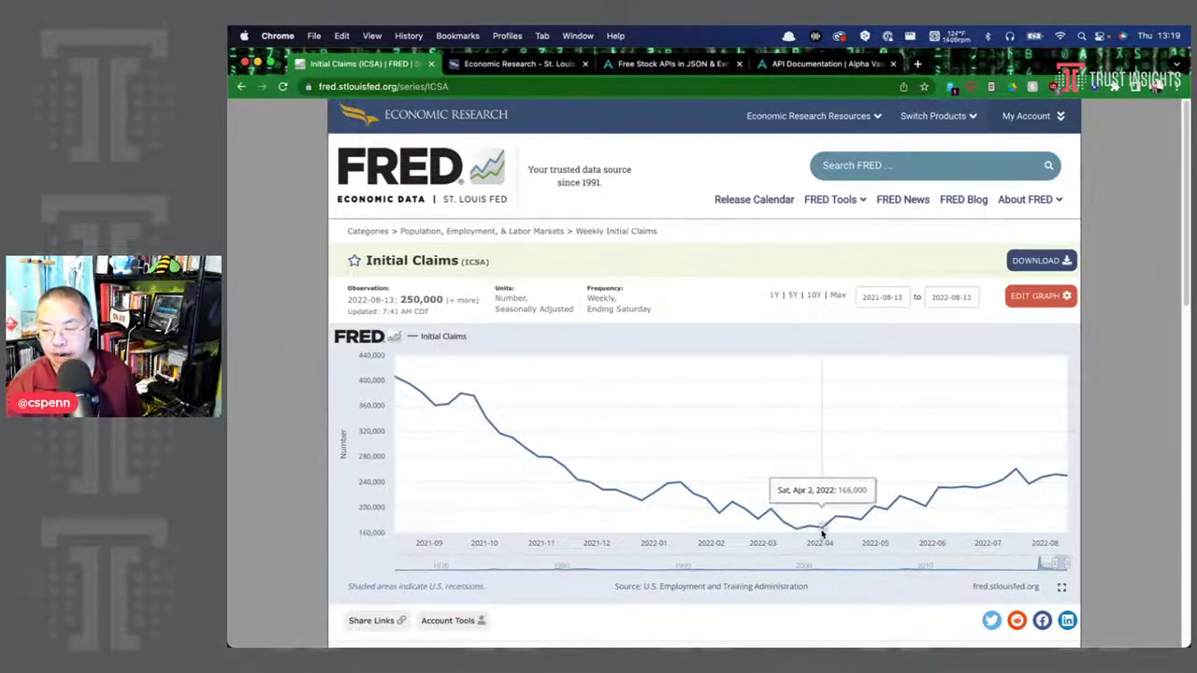
{"action": "left_click", "coordinate": [815, 296]}
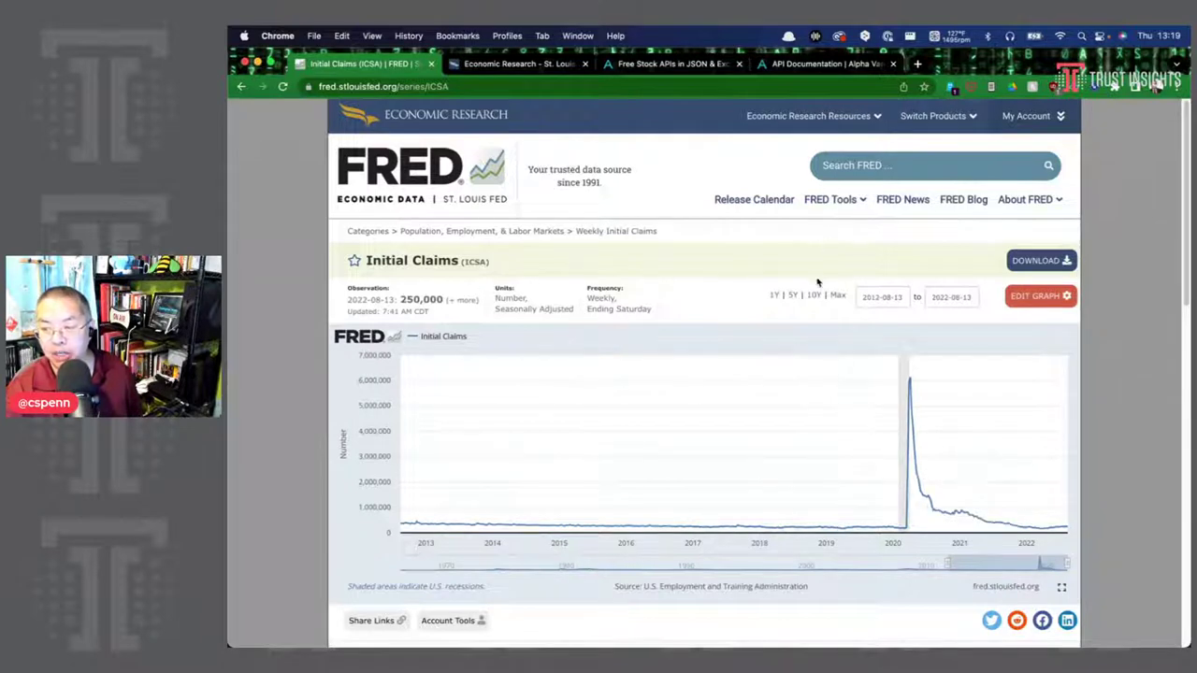
{"action": "left_click", "coordinate": [775, 295]}
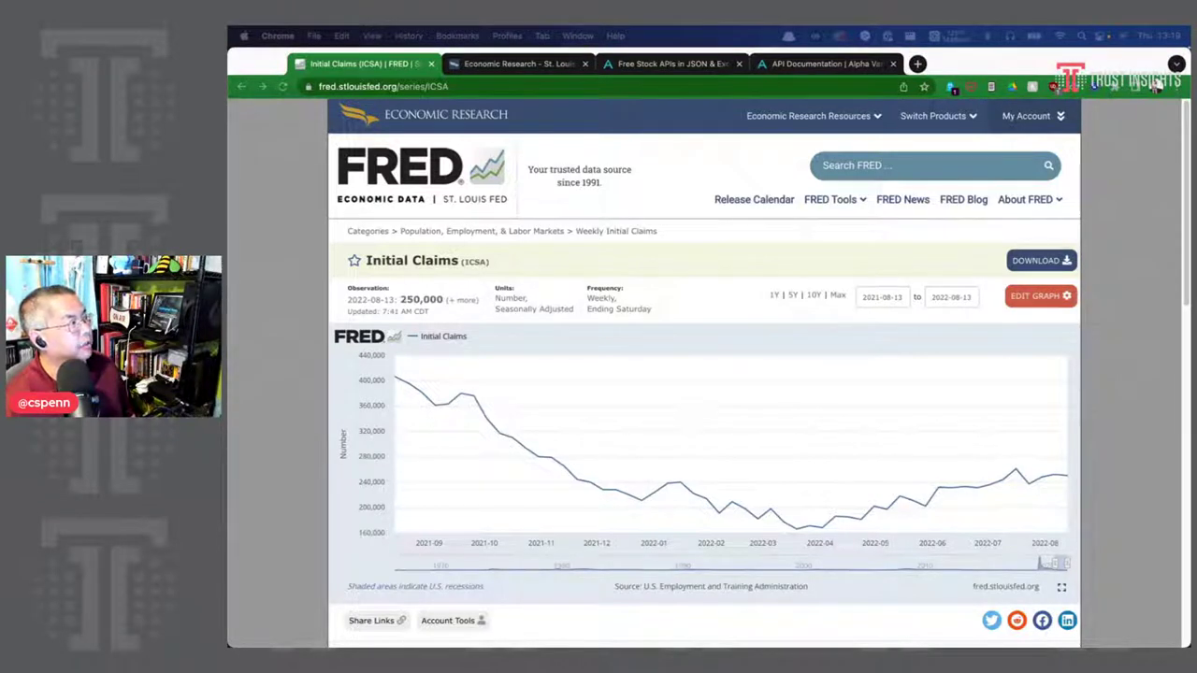
- Open the IC4WSA 4-week moving average at one year, then paste JTSJOL into search
{"action": "left_click", "coordinate": [925, 163]}
{"action": "type", "text": "IC4WSA"}
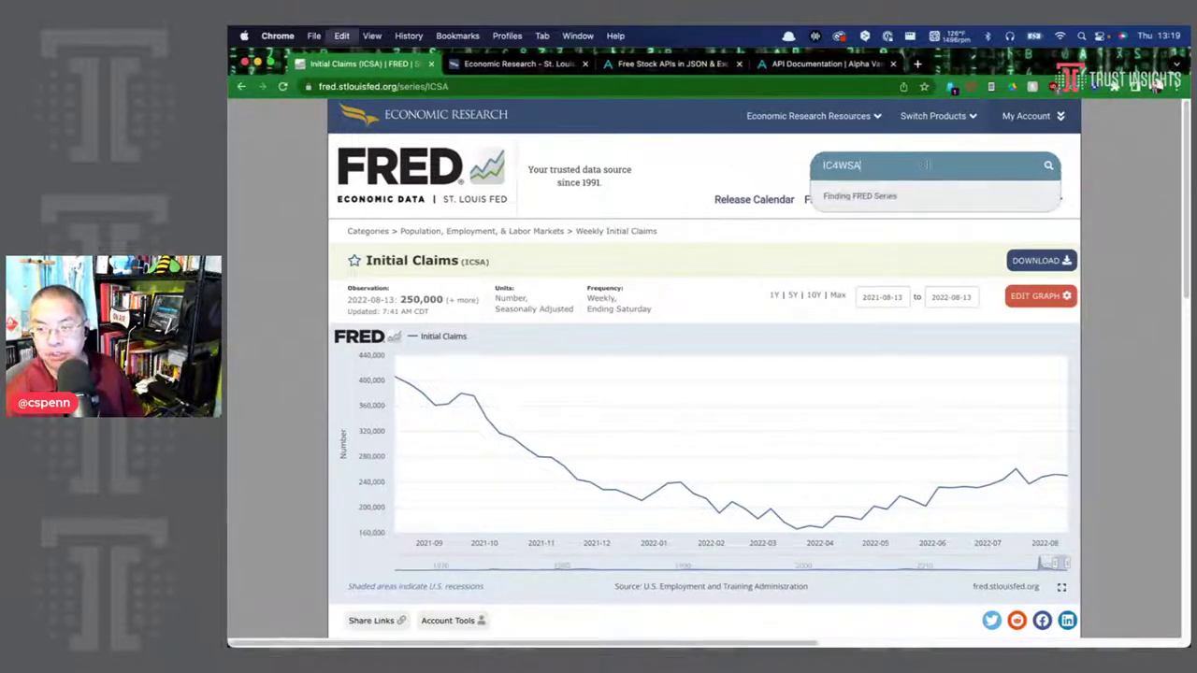
{"action": "left_click", "coordinate": [920, 198]}
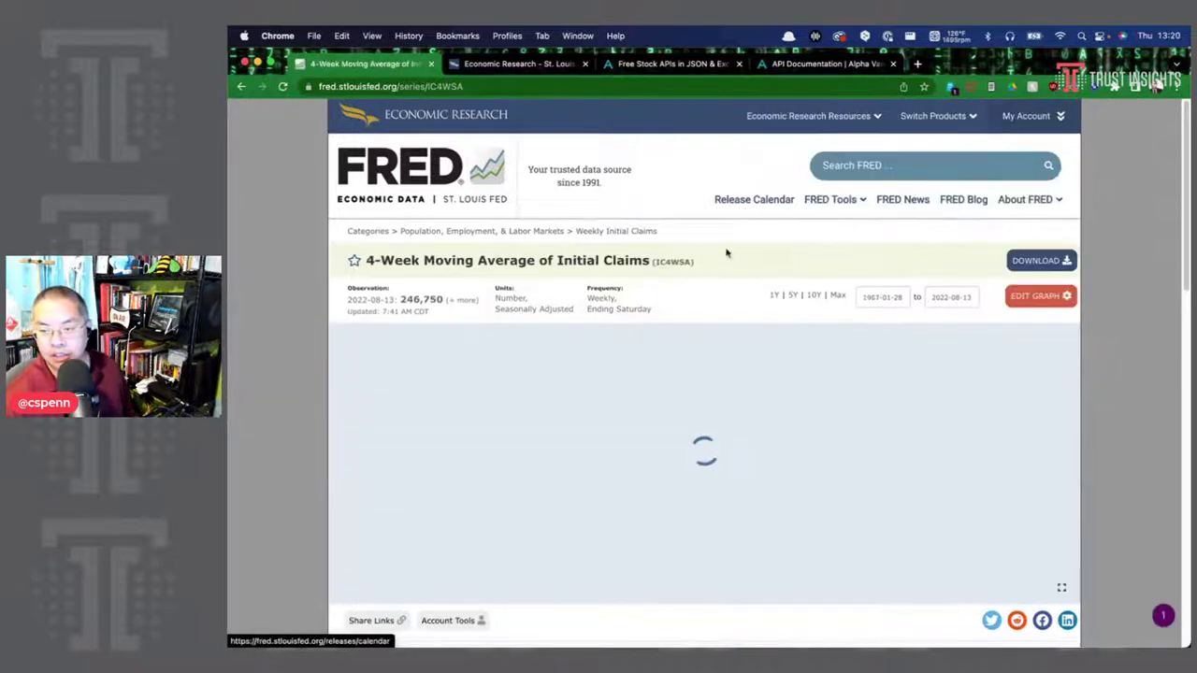
{"action": "left_click", "coordinate": [775, 296]}
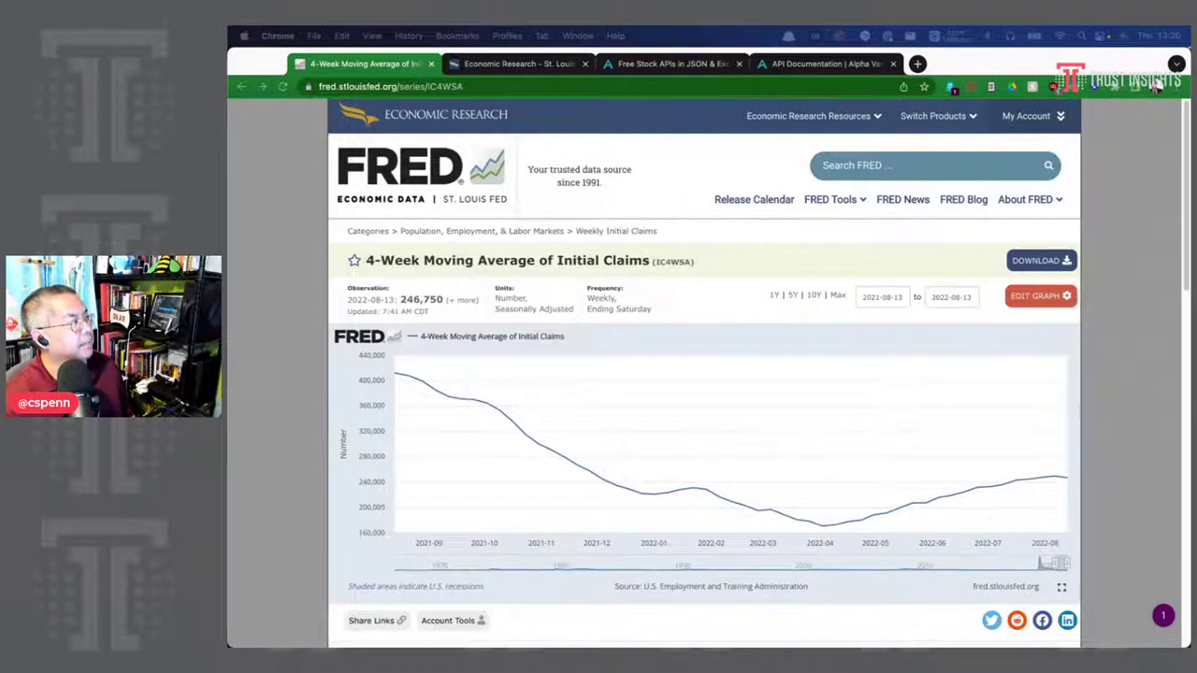
{"action": "left_click", "coordinate": [868, 166]}
{"action": "type", "text": "JTSJOL"}
- Open Job Openings: Total Nonfarm (JTSJOL) and chart ten years, 2012 to 2022
{"action": "left_click", "coordinate": [873, 194]}
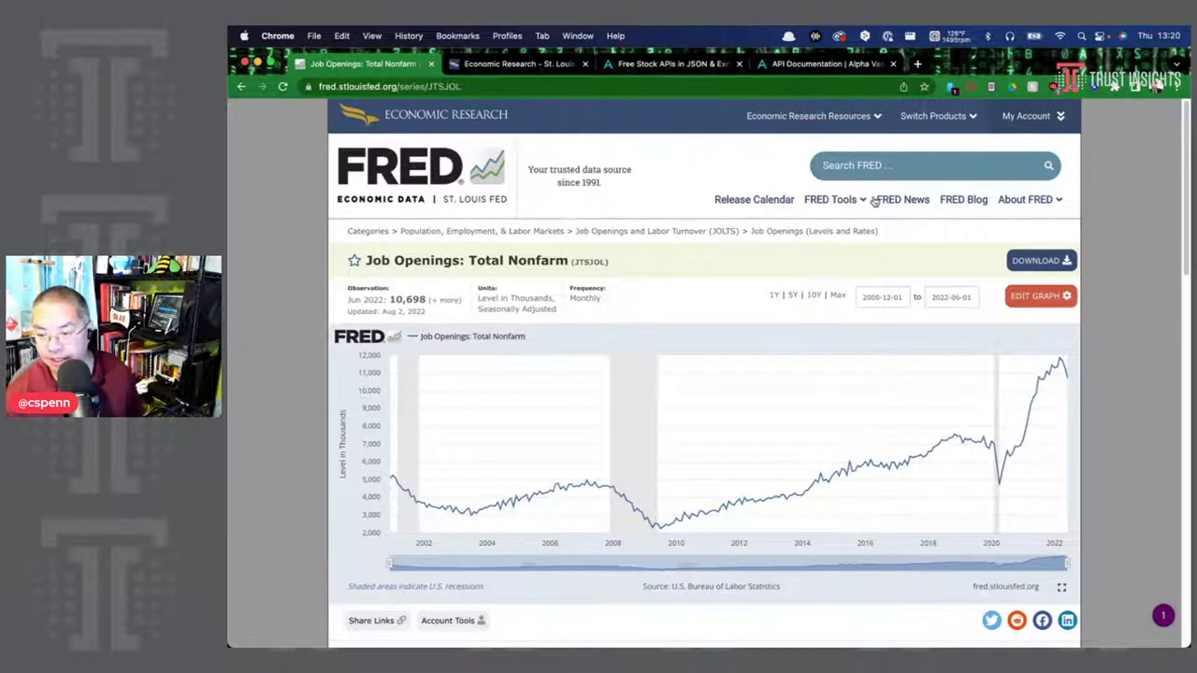
{"action": "left_click", "coordinate": [815, 295]}
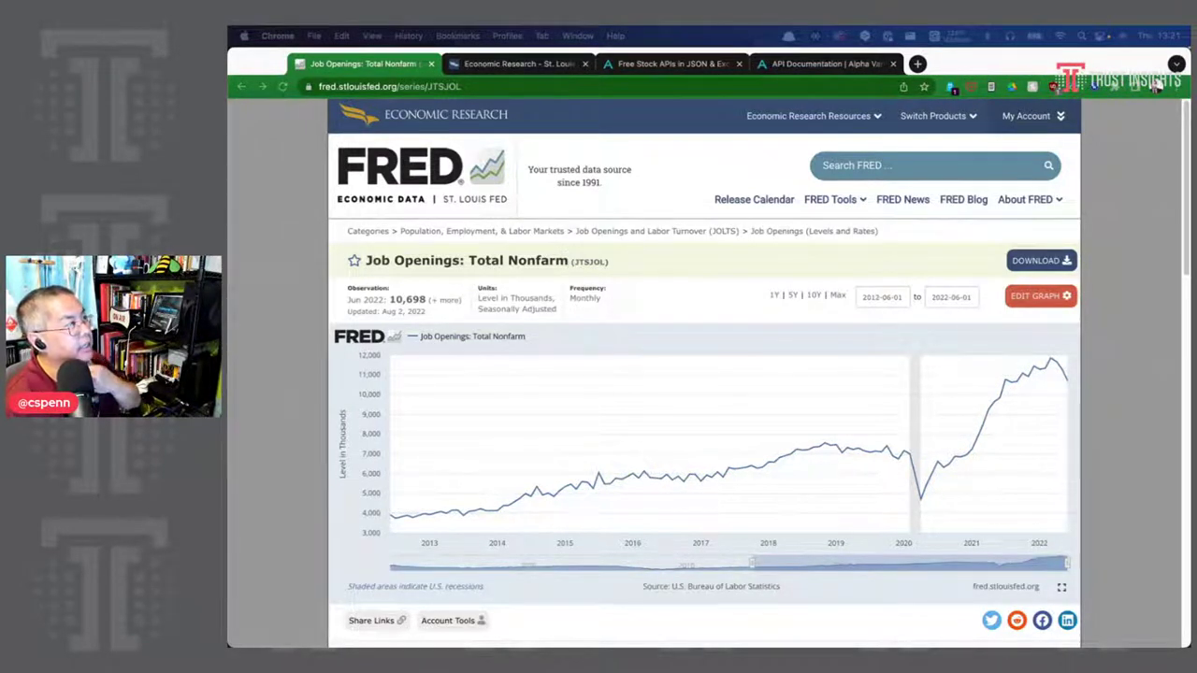
- Open CPI Rent of Primary Residence (CUUR0000SEHA) and chart five years, 2017 to 2022
{"action": "left_click", "coordinate": [927, 165]}
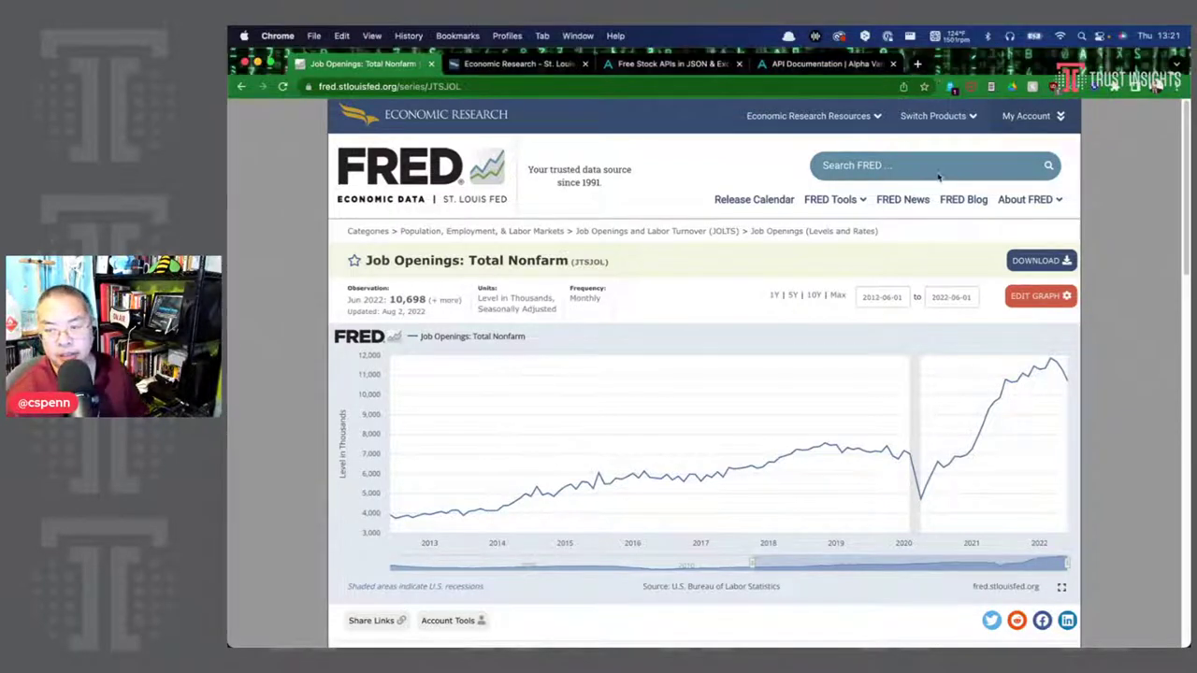
{"action": "type", "text": "CUUR0000SEHA"}
{"action": "left_click", "coordinate": [924, 198]}
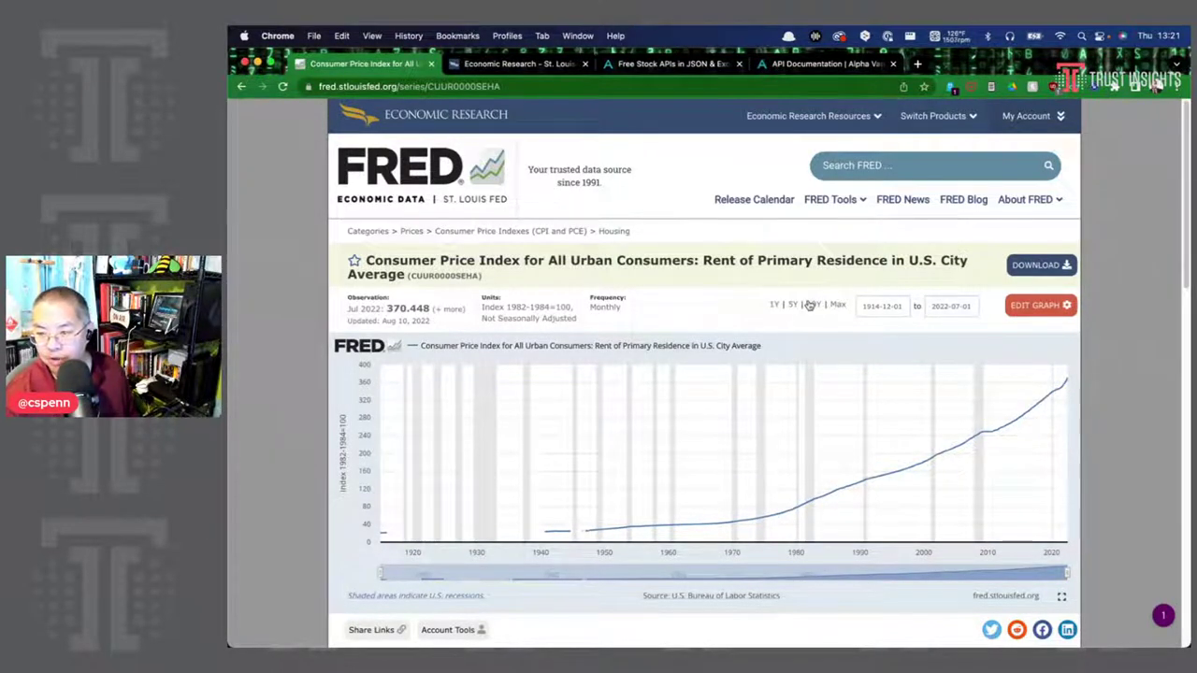
{"action": "left_click", "coordinate": [775, 306]}
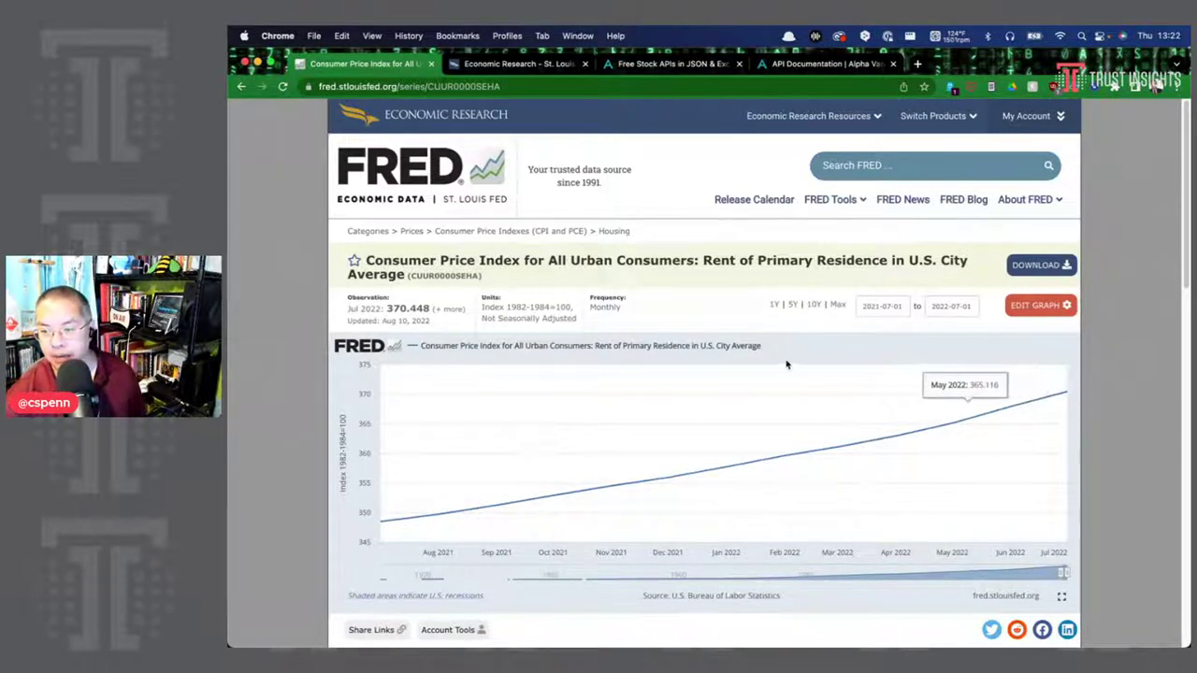
{"action": "left_click", "coordinate": [792, 304]}
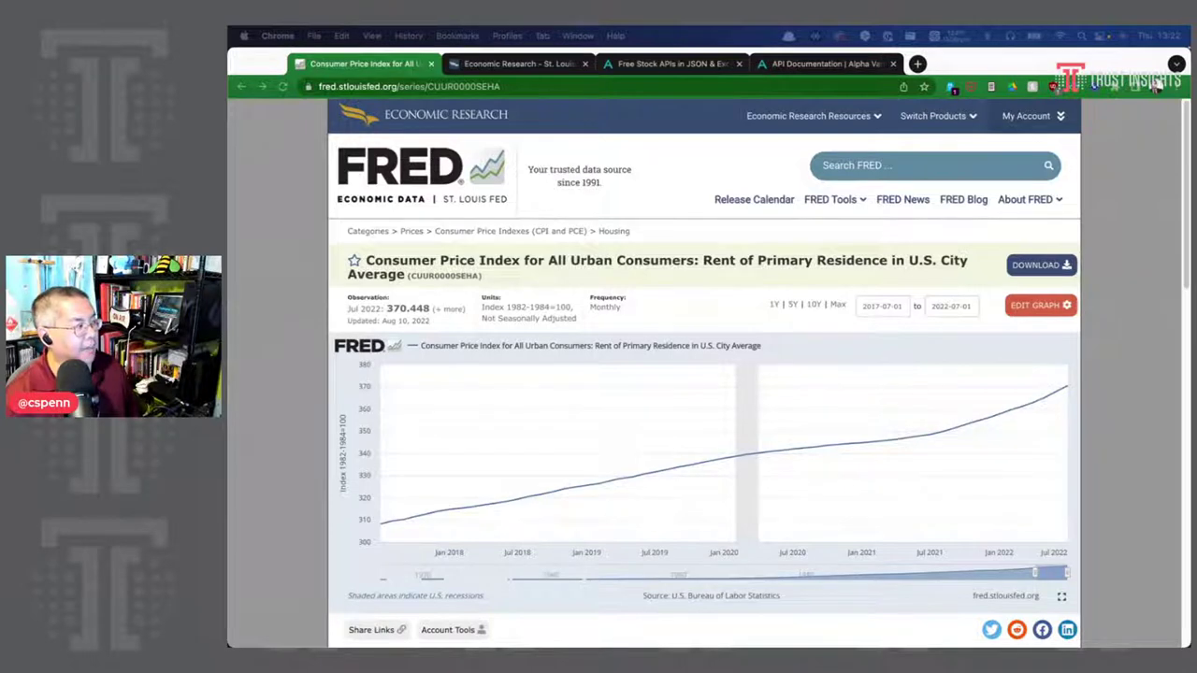
{"action": "left_click", "coordinate": [903, 165]}
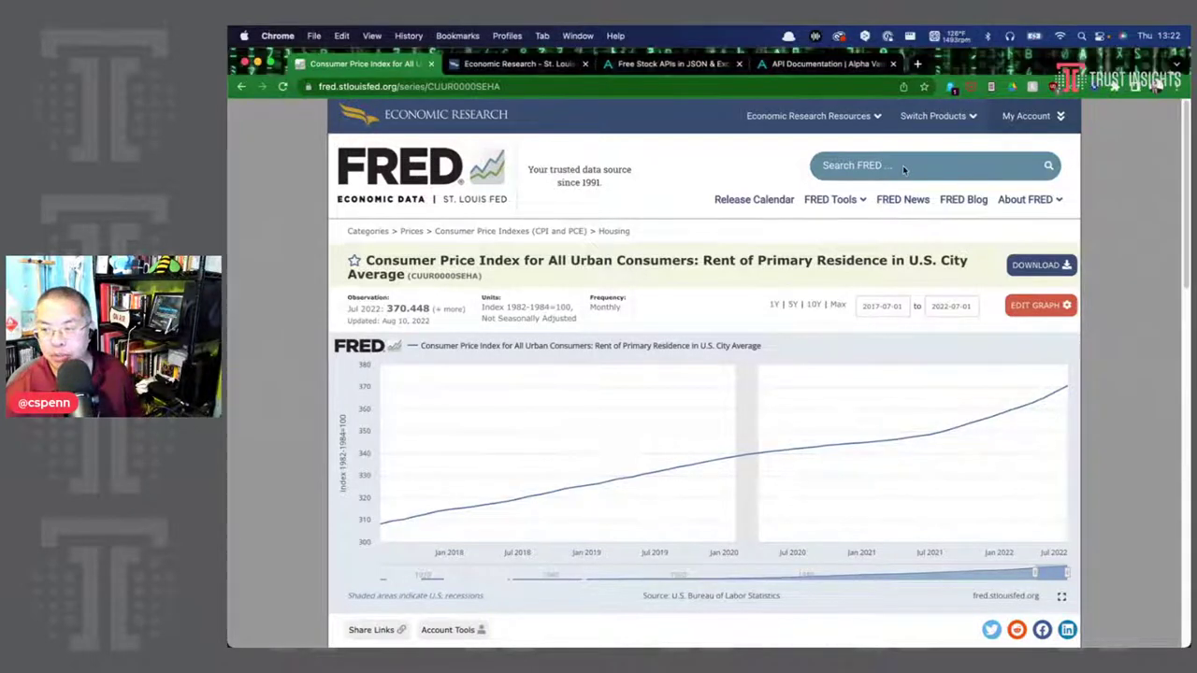
{"action": "left_click", "coordinate": [909, 196]}
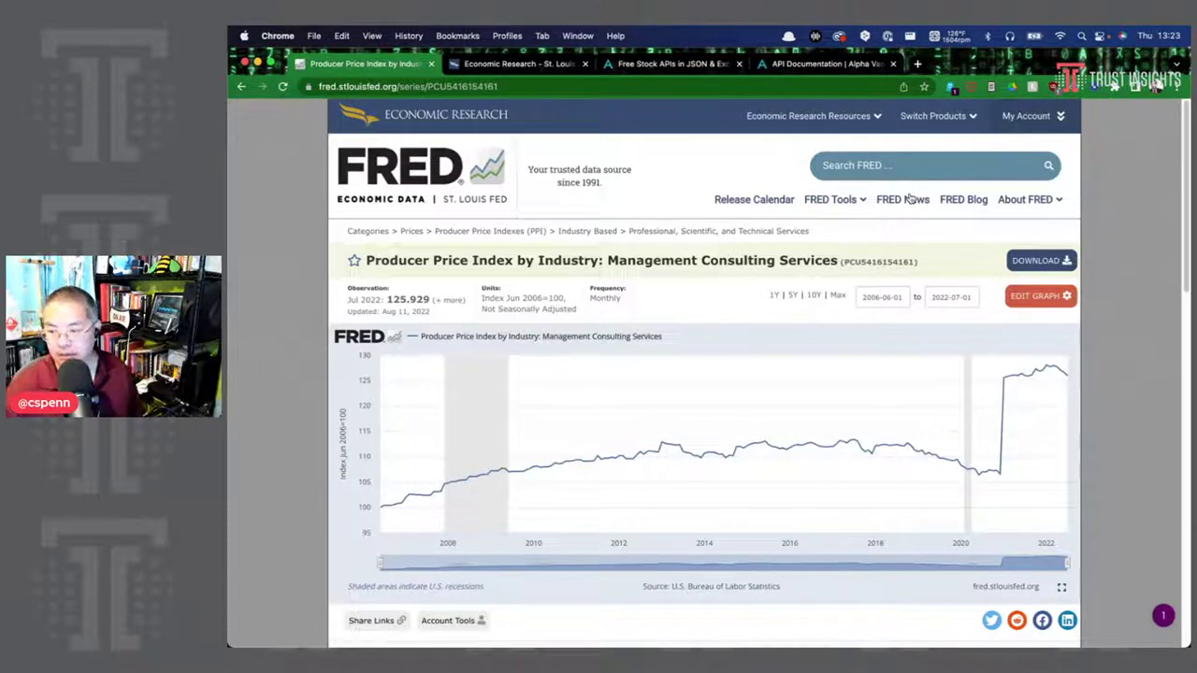
{"action": "mouse_move", "coordinate": [1001, 475]}
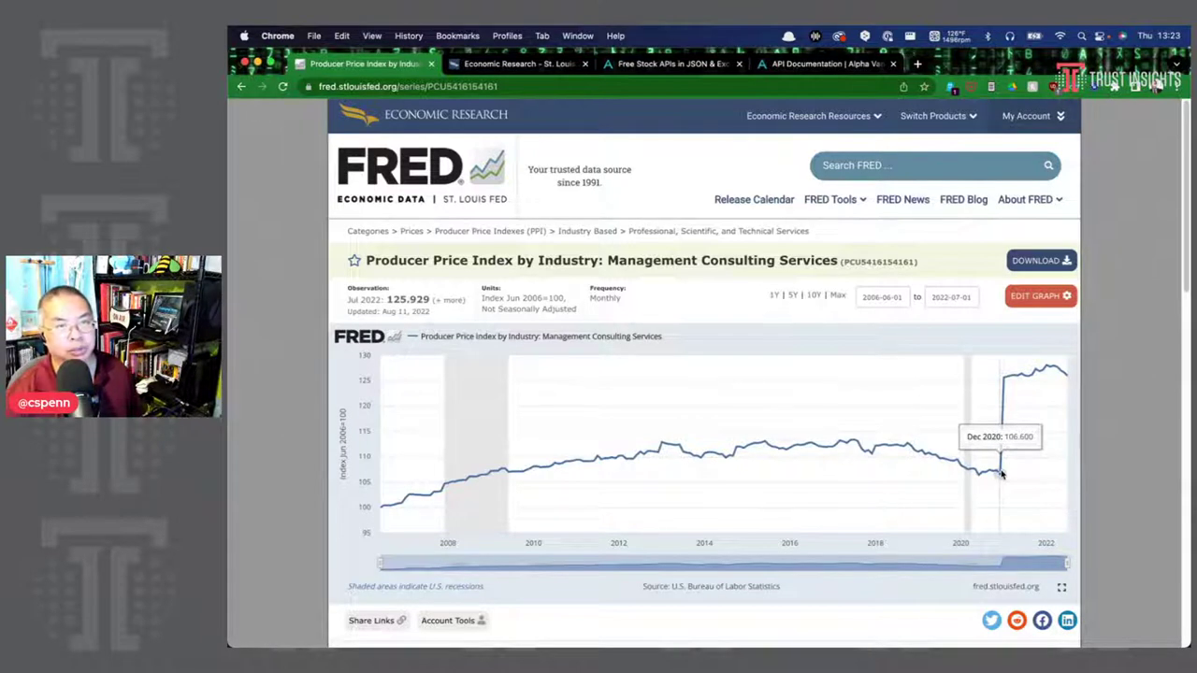
{"action": "mouse_move", "coordinate": [1058, 422]}
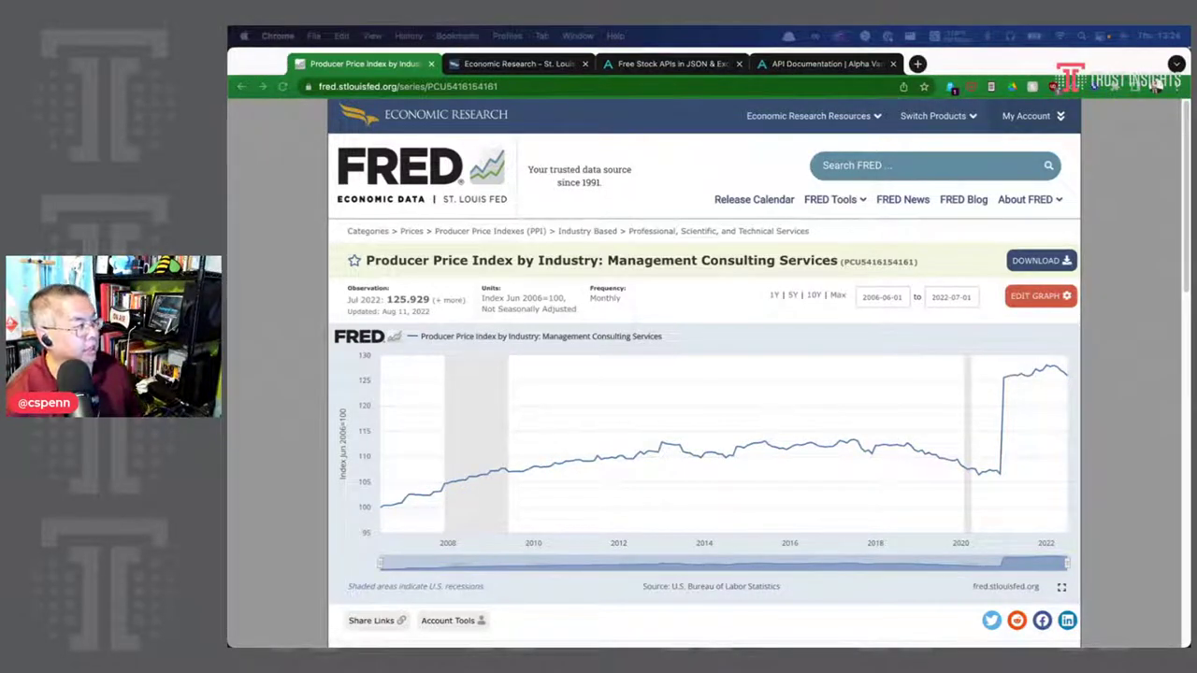
{"action": "left_click", "coordinate": [950, 166]}
{"action": "left_click", "coordinate": [950, 166]}
{"action": "key", "text": "super+v"}
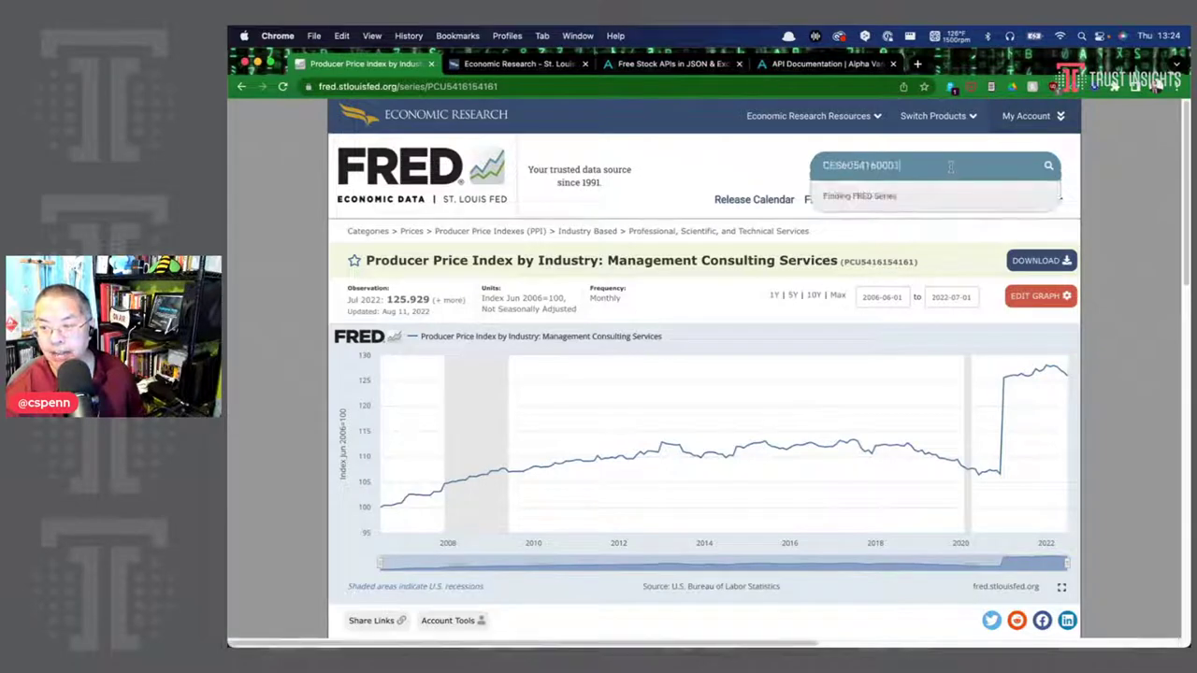
{"action": "left_click", "coordinate": [929, 199]}
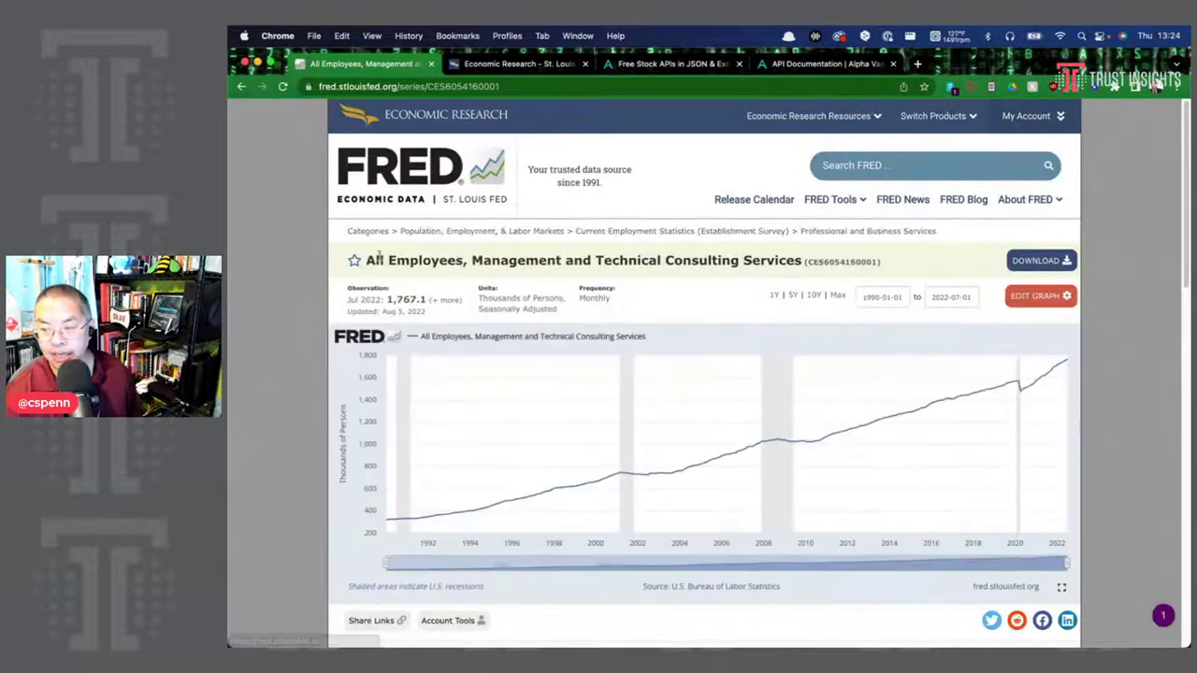
{"action": "left_click", "coordinate": [793, 296]}
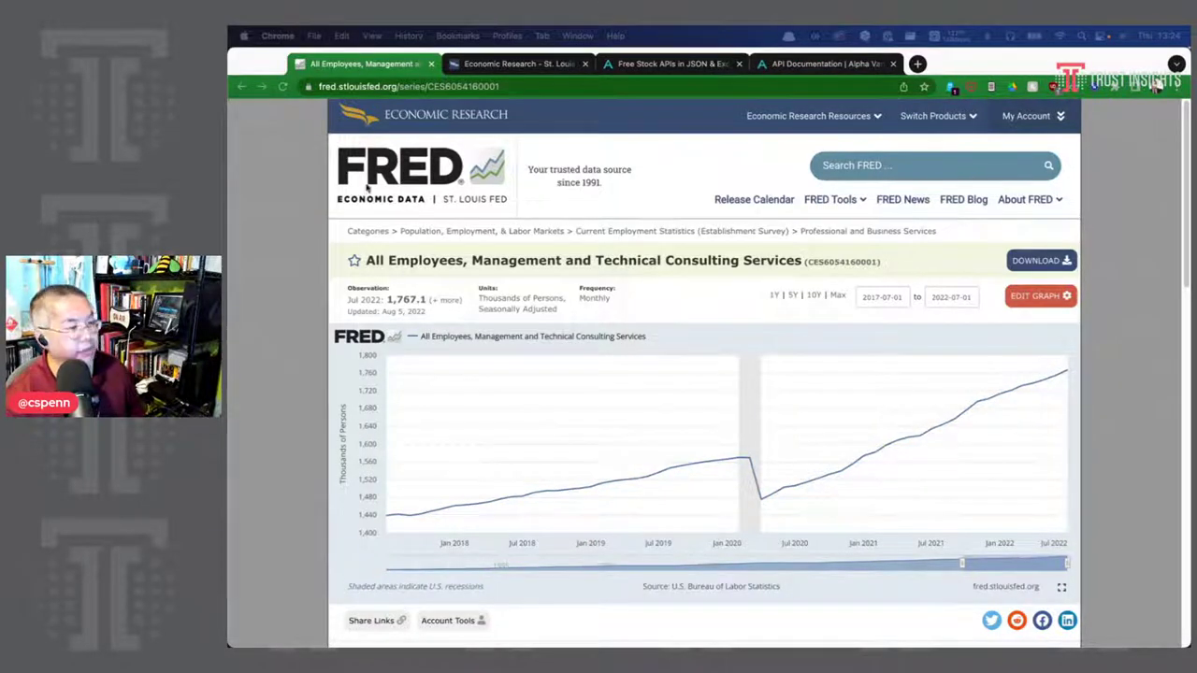
- Search FRED for REVEF54161ALLEST to load the Management Consulting total revenue series page
{"action": "left_click", "coordinate": [875, 166]}
{"action": "type", "text": "REVEF54161ALLEST"}
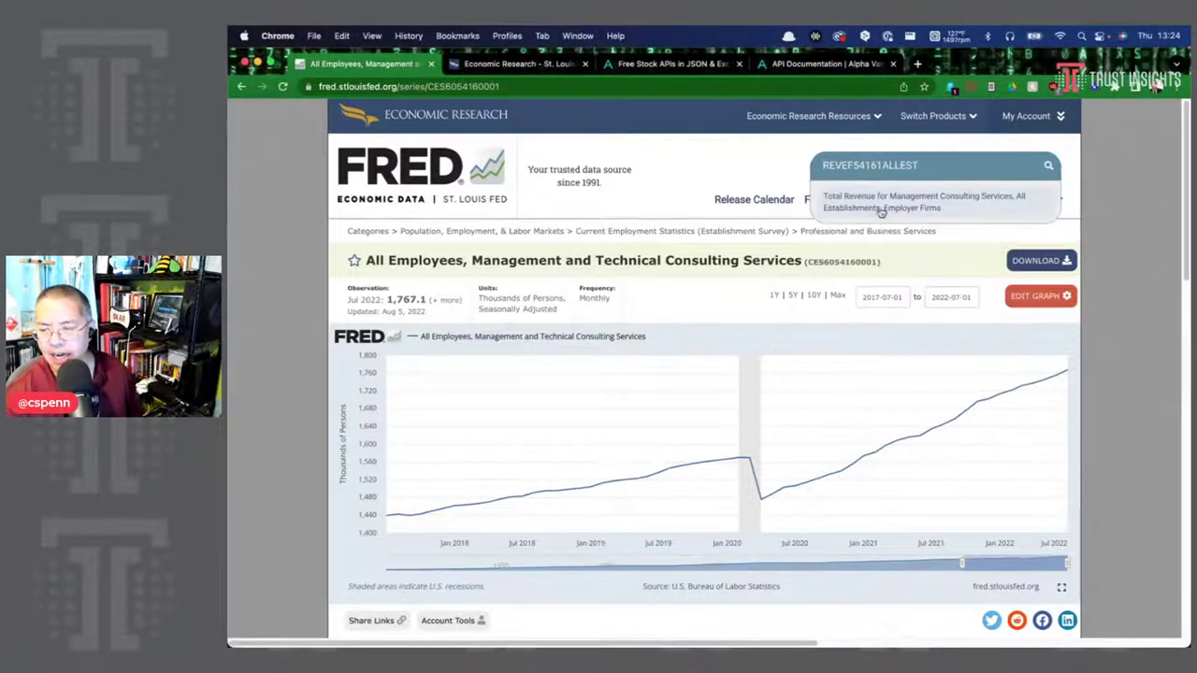
{"action": "key", "text": "Return"}
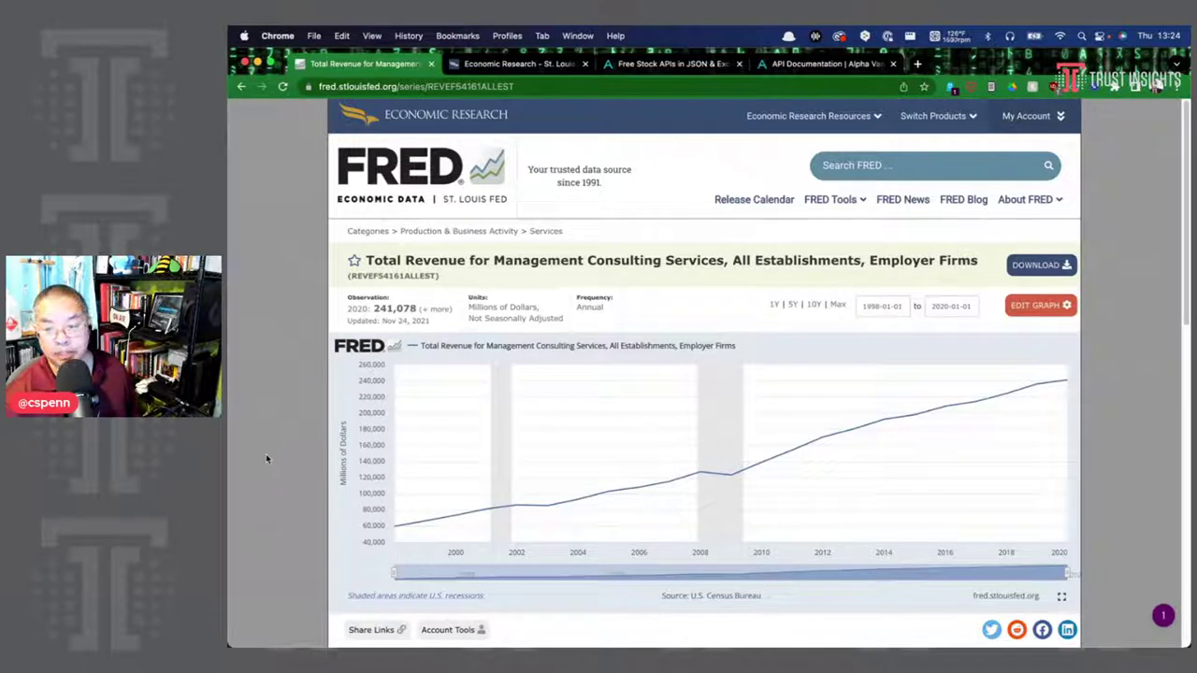
{"action": "mouse_move", "coordinate": [721, 502]}
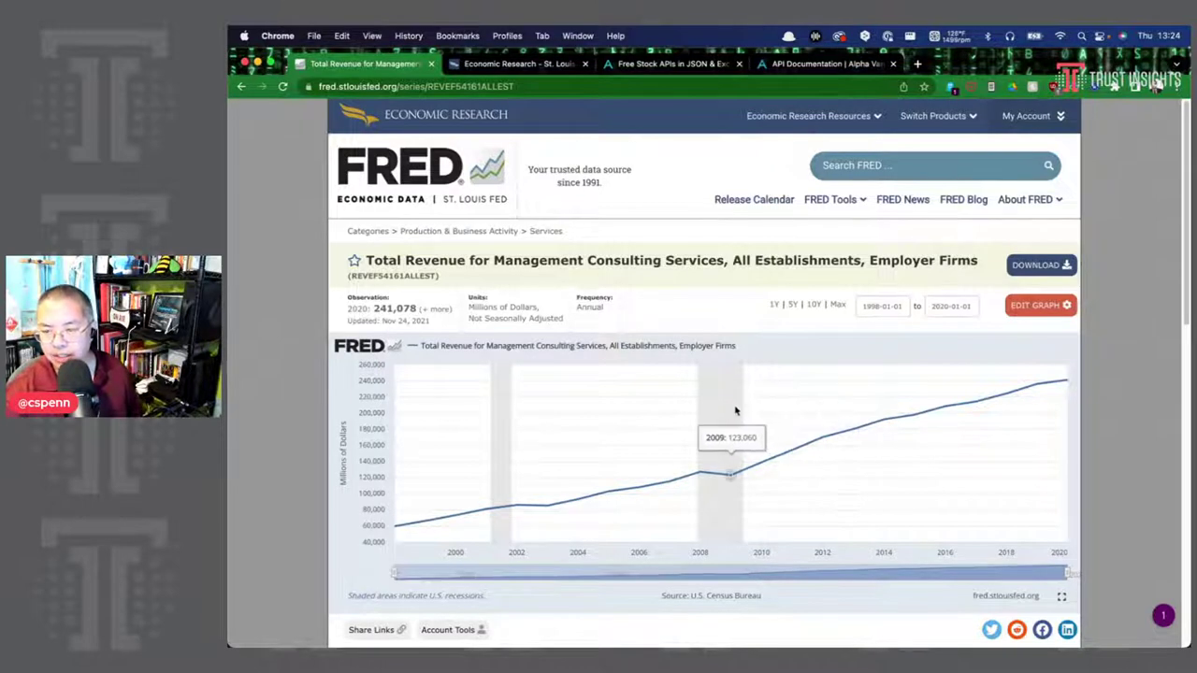
{"action": "scroll", "coordinate": [769, 383], "scroll_direction": "down", "scroll_amount": 3}
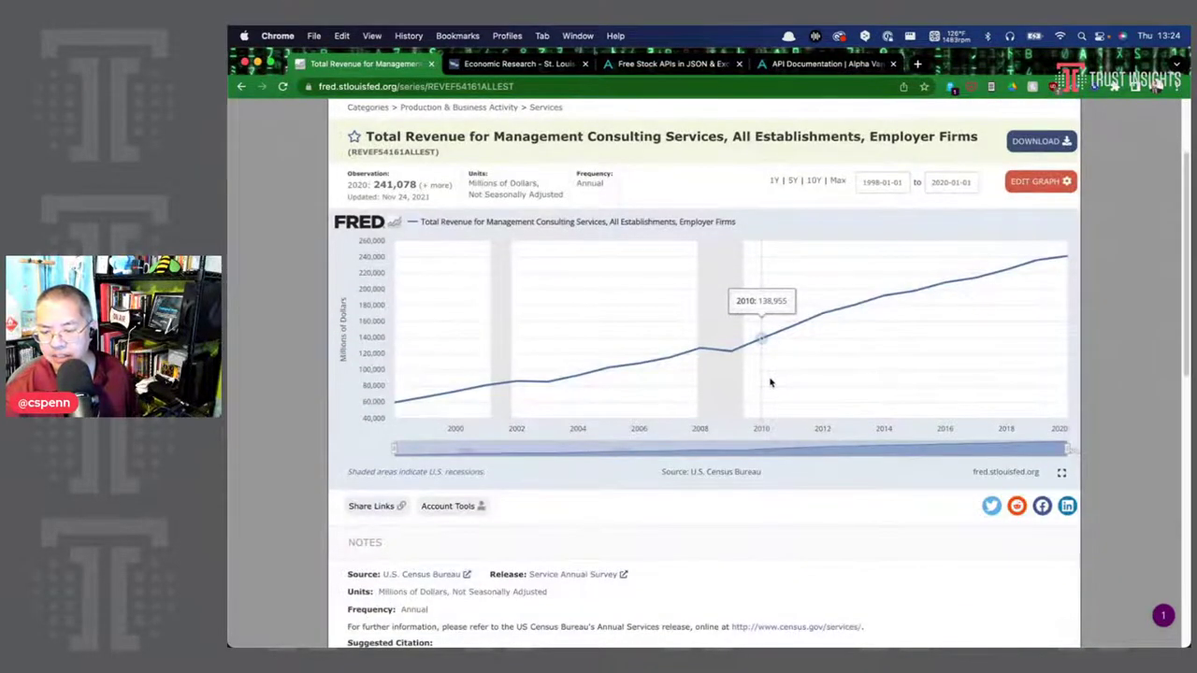
{"action": "scroll", "coordinate": [769, 374], "scroll_direction": "up", "scroll_amount": 3}
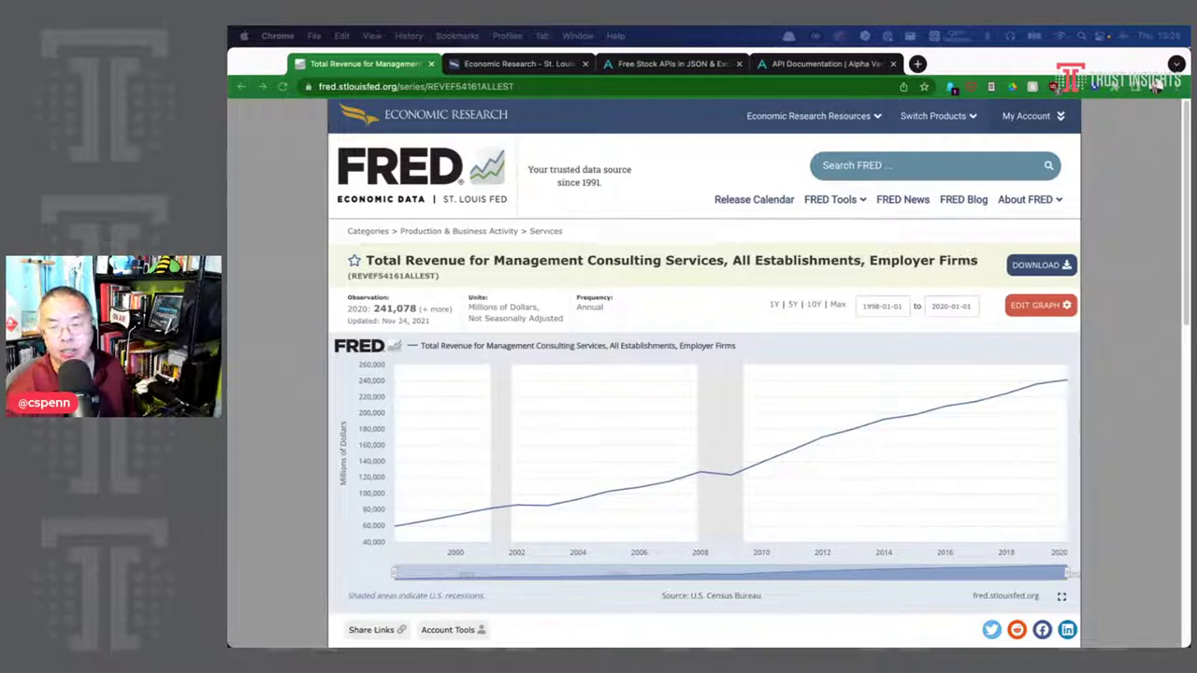
{"action": "left_click", "coordinate": [281, 283]}
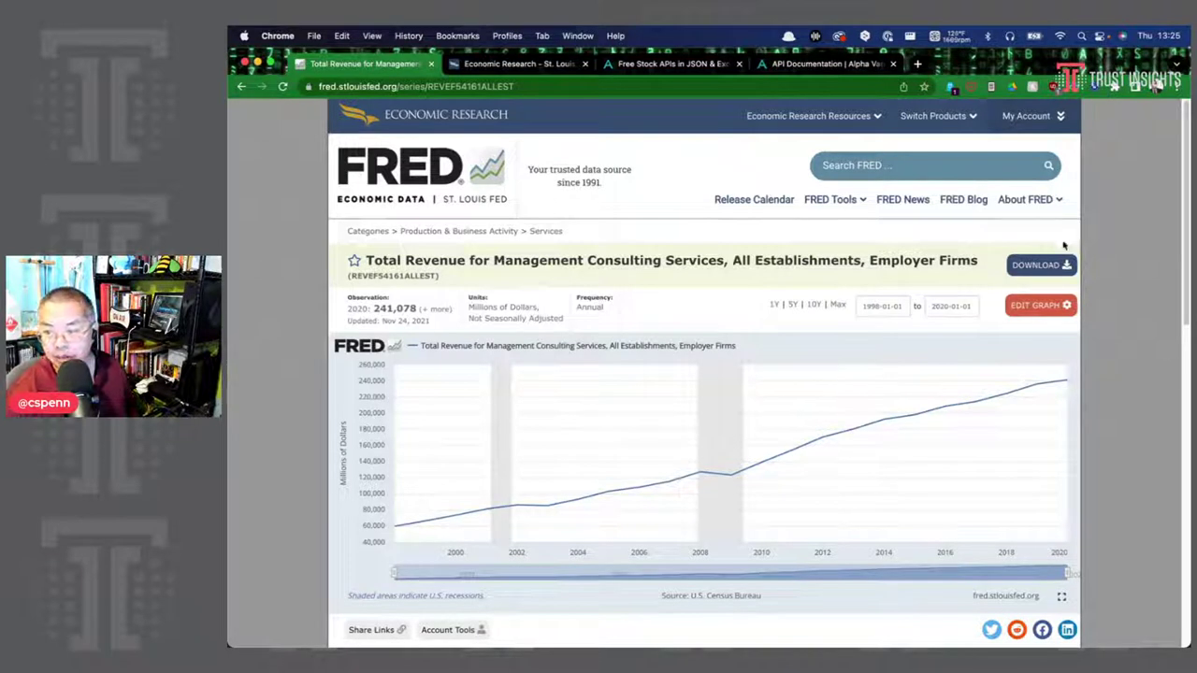
- Show the Excel, CSV, Image, PowerPoint and PDF download options for the consulting revenue series
{"action": "left_click", "coordinate": [1050, 266]}
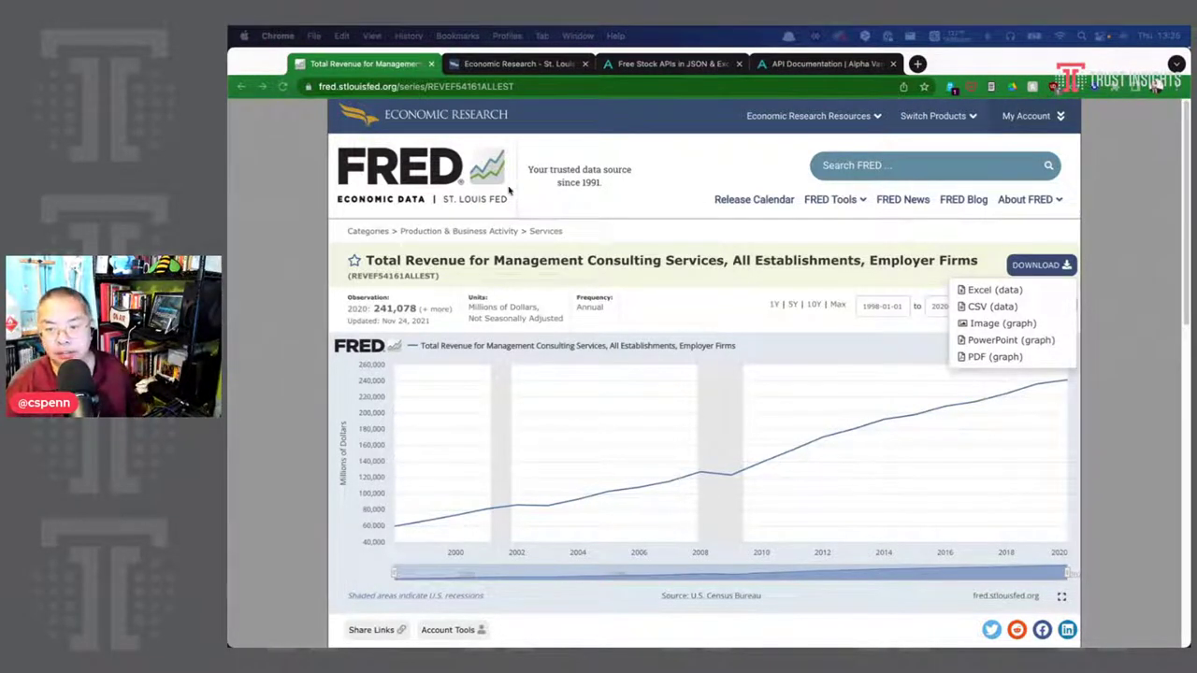
{"action": "key", "text": "super+Tab"}
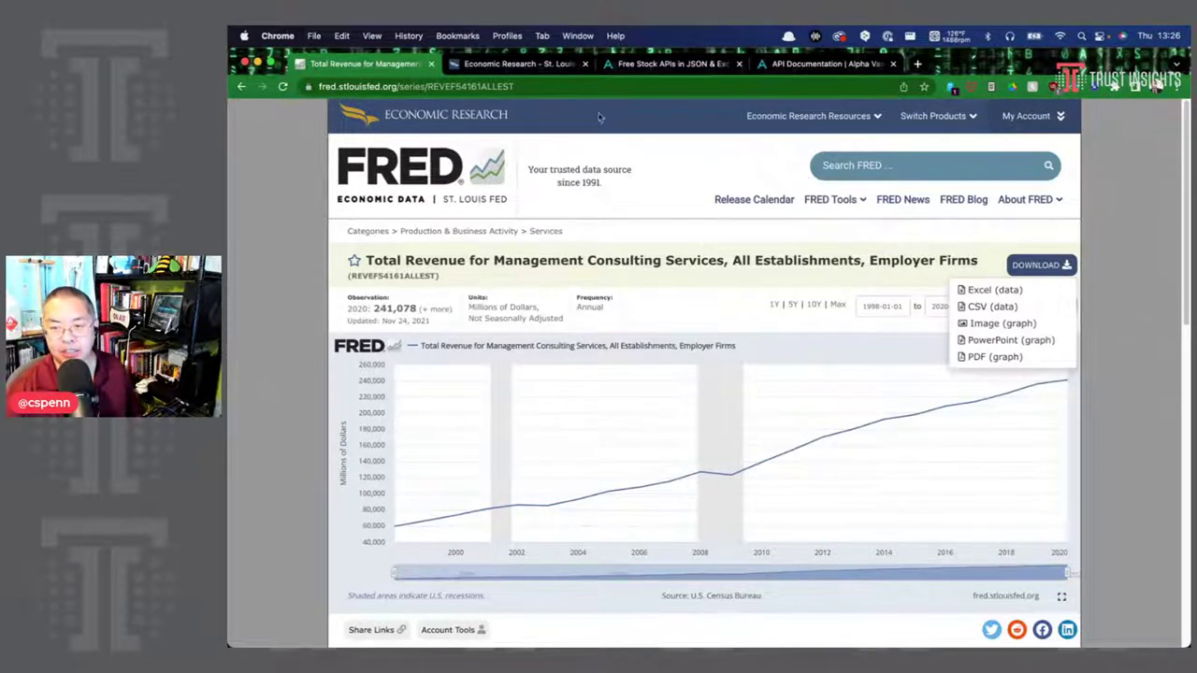
{"action": "key", "text": "super+Tab"}
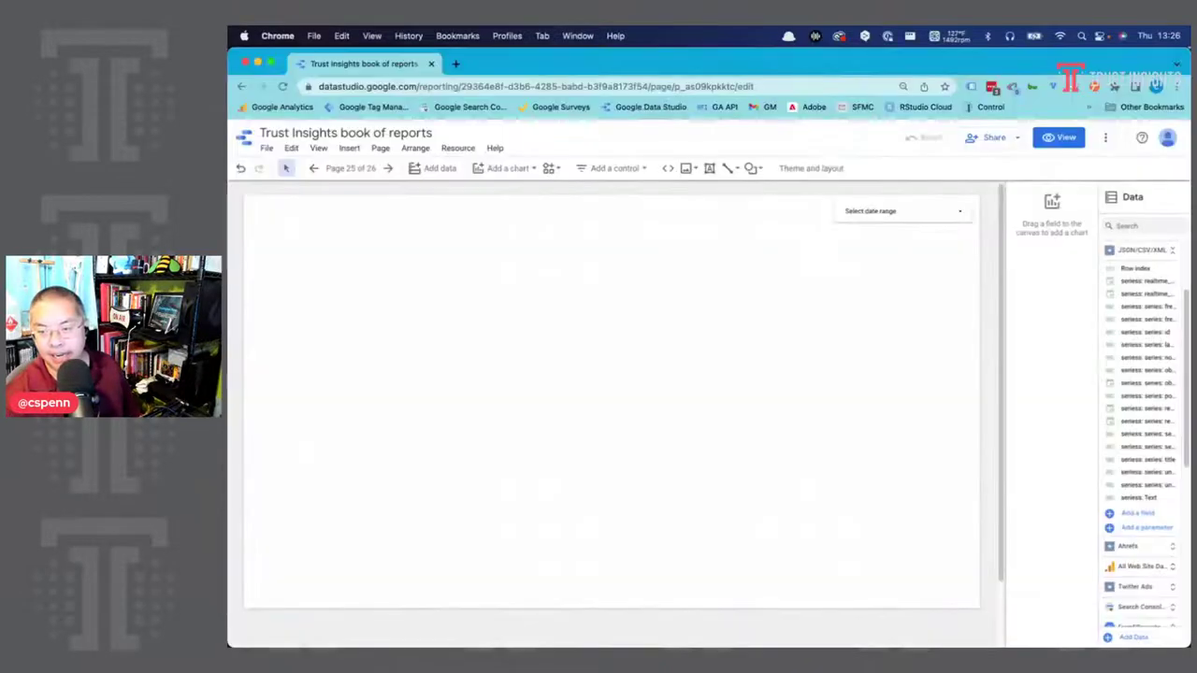
- Edit the JSON/CSV/XML source's fields via Resource > Manage added data sources
{"action": "left_click", "coordinate": [458, 147]}
{"action": "left_click", "coordinate": [459, 174]}
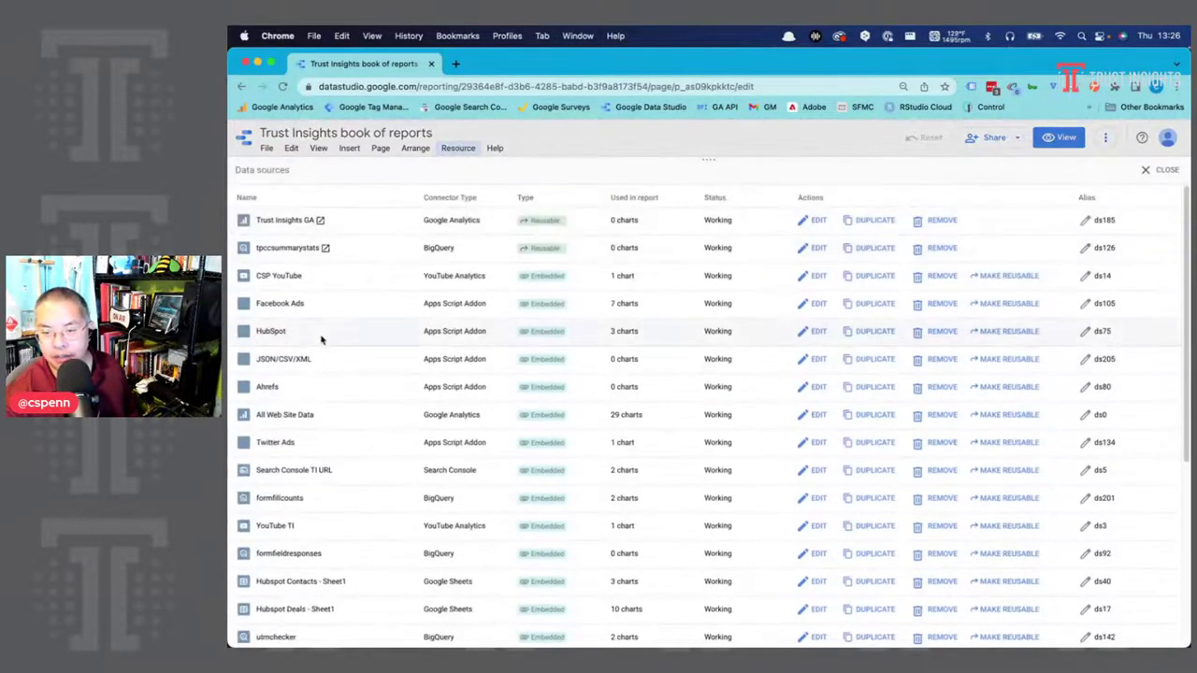
{"action": "left_click", "coordinate": [827, 359]}
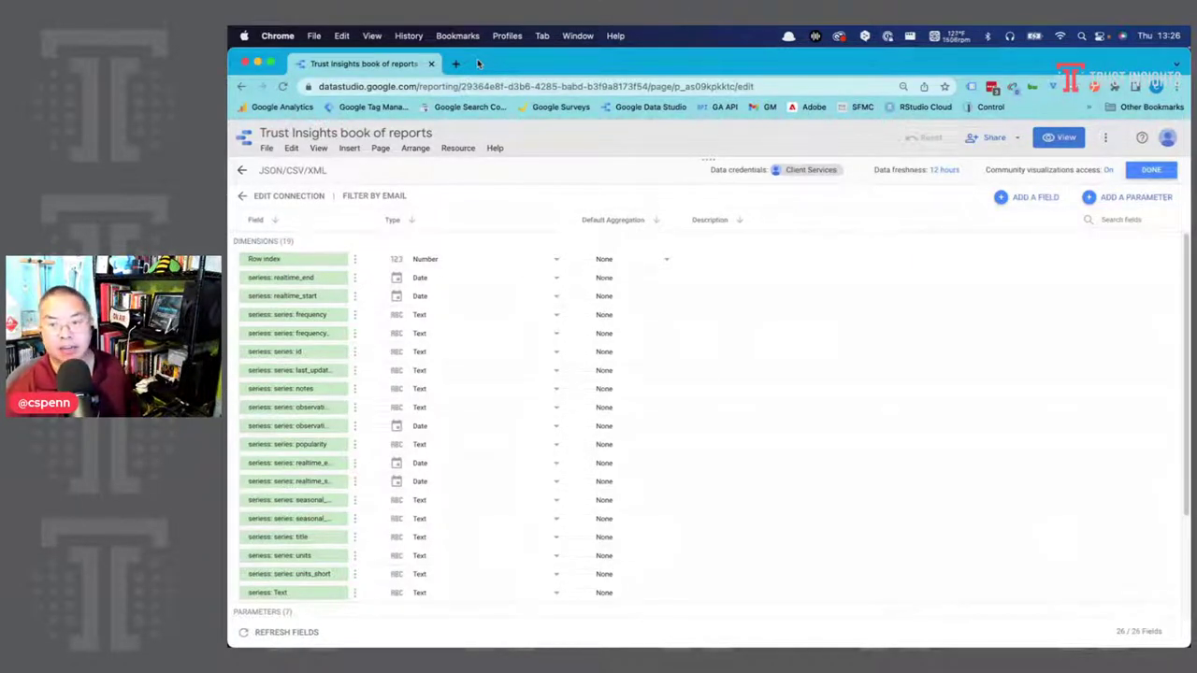
{"action": "key", "text": "super+Tab"}
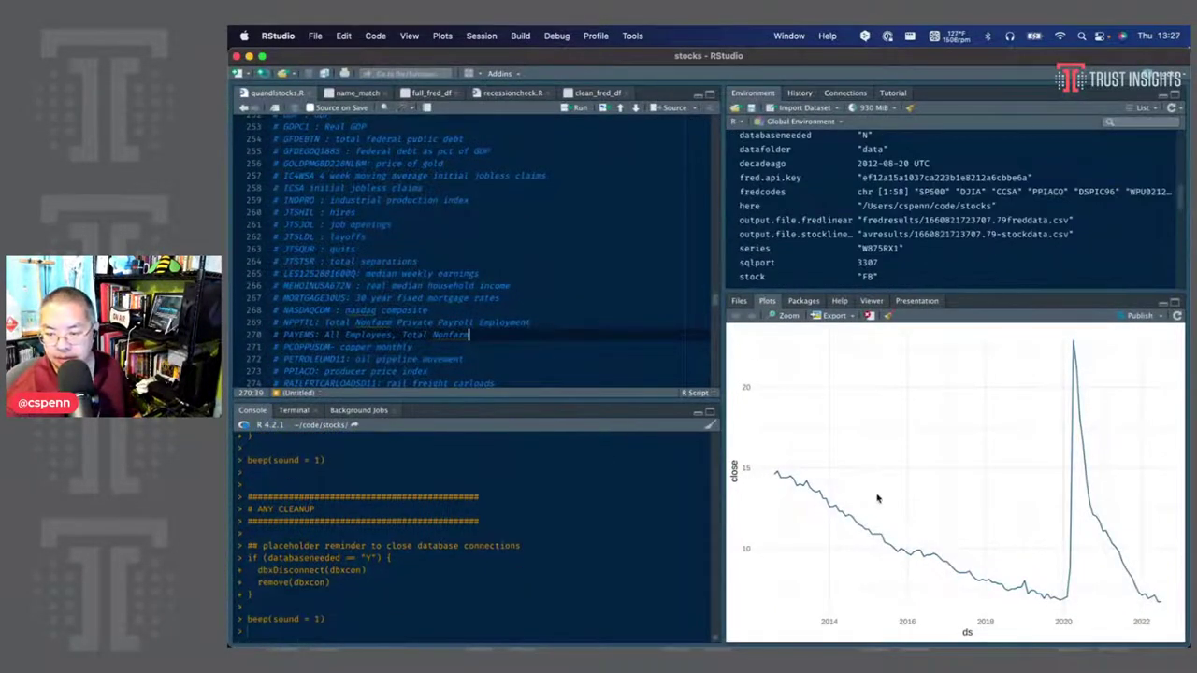
- Switch from RStudio's FRED series script to the Tableau macro workbook
{"action": "key", "text": "super+Tab"}
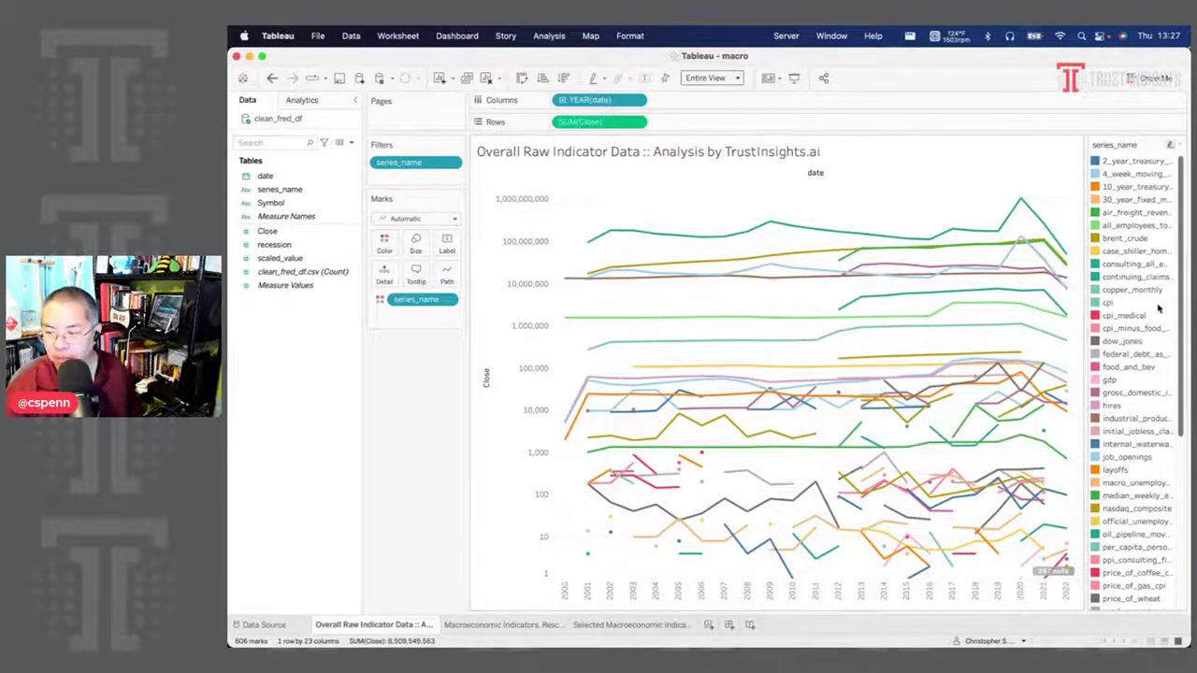
{"action": "scroll", "coordinate": [1139, 496], "scroll_direction": "down", "scroll_amount": 5}
{"action": "scroll", "coordinate": [1141, 503], "scroll_direction": "up", "scroll_amount": 5}
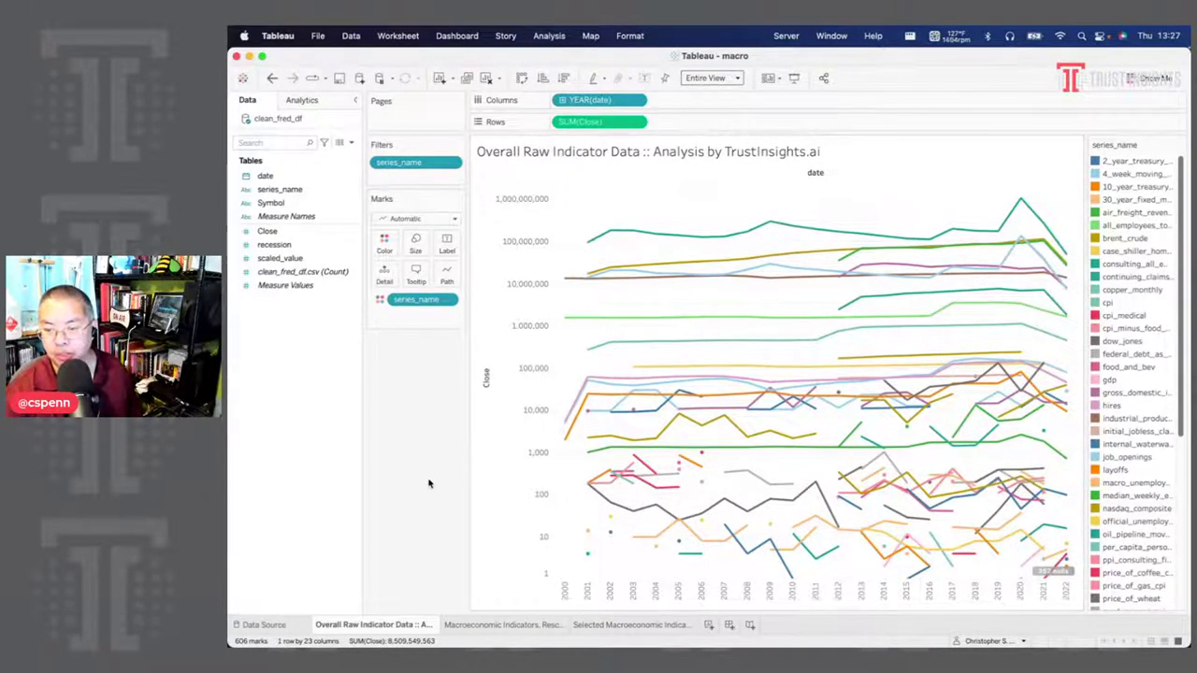
{"action": "left_click", "coordinate": [503, 625]}
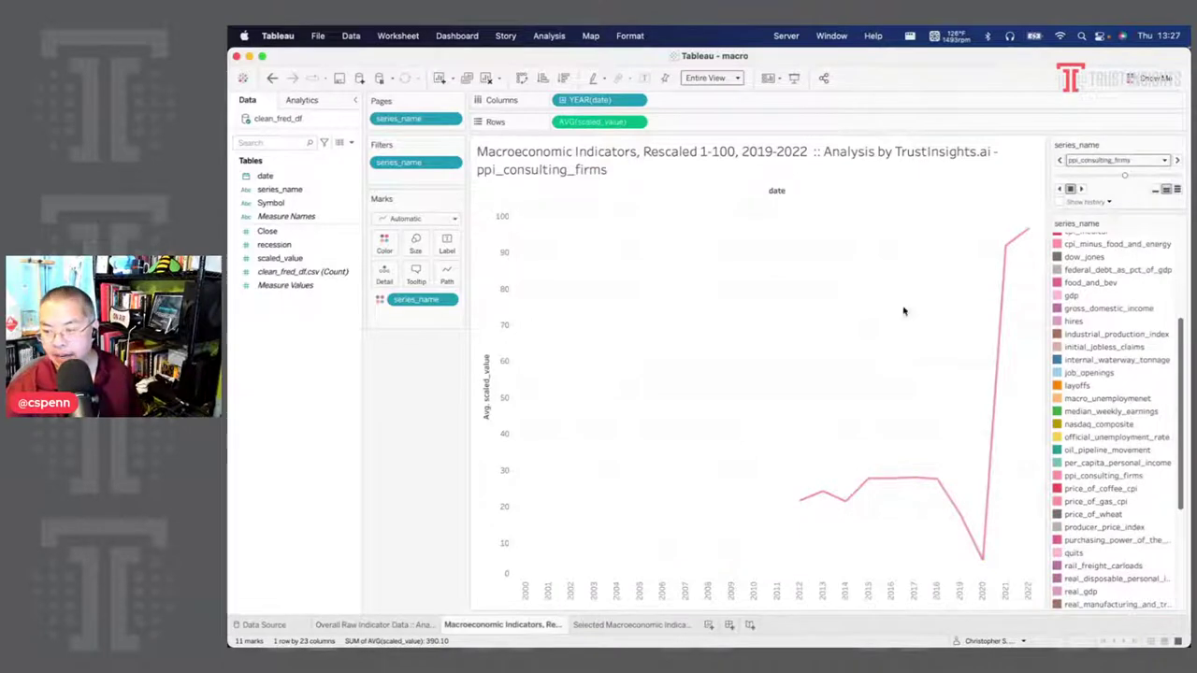
{"action": "left_click", "coordinate": [1123, 160]}
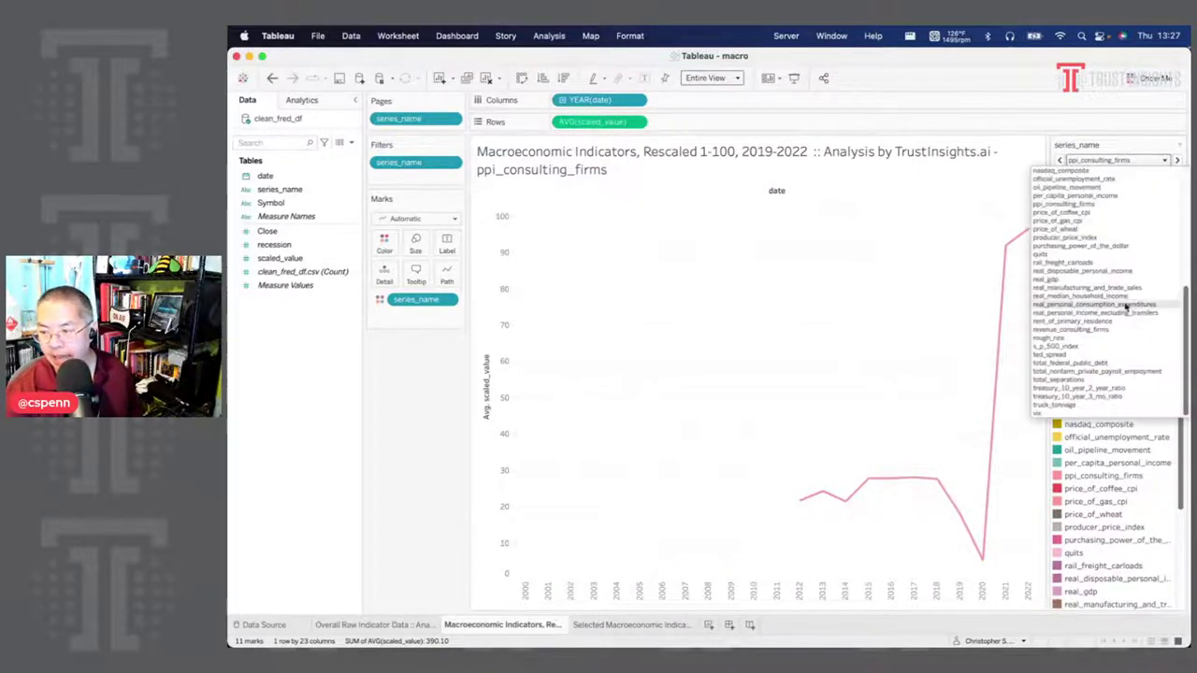
{"action": "scroll", "coordinate": [1118, 300], "scroll_direction": "up", "scroll_amount": 3}
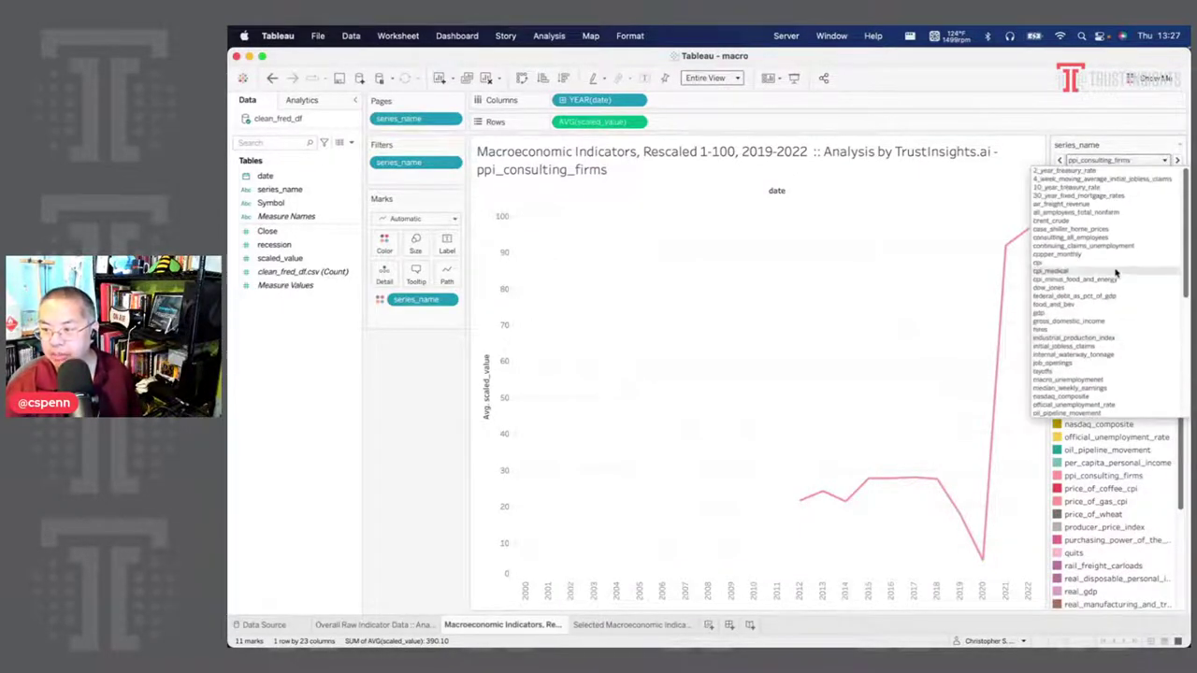
{"action": "left_click", "coordinate": [1104, 221]}
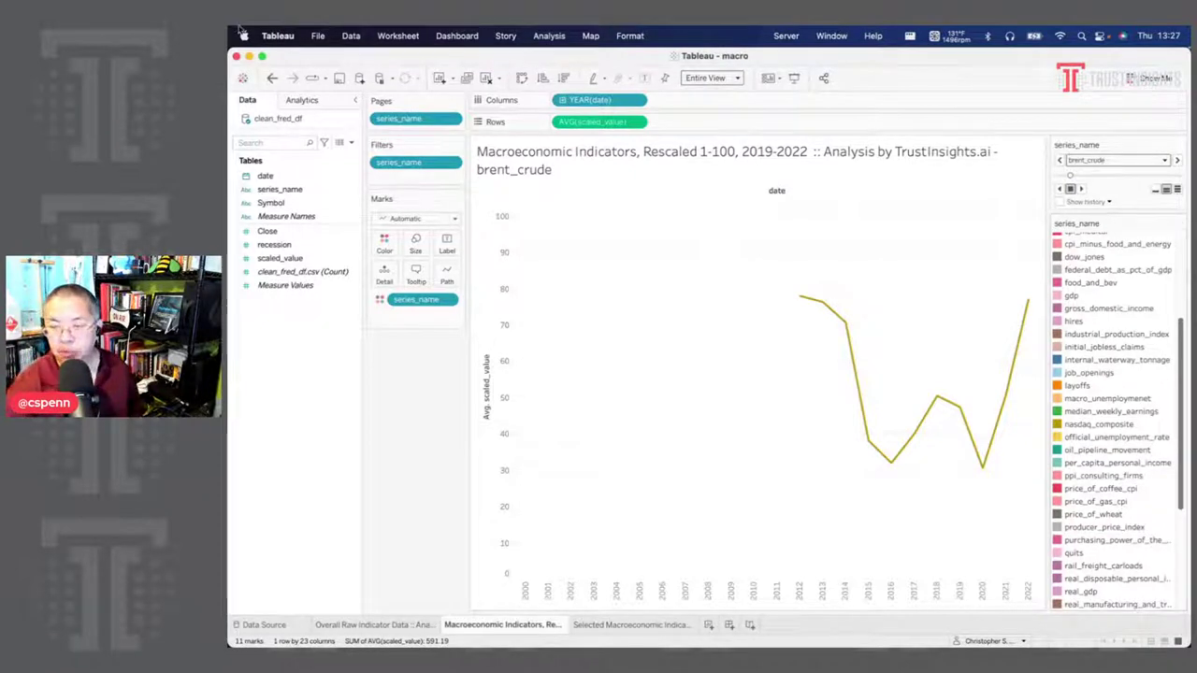
{"action": "left_click", "coordinate": [641, 100]}
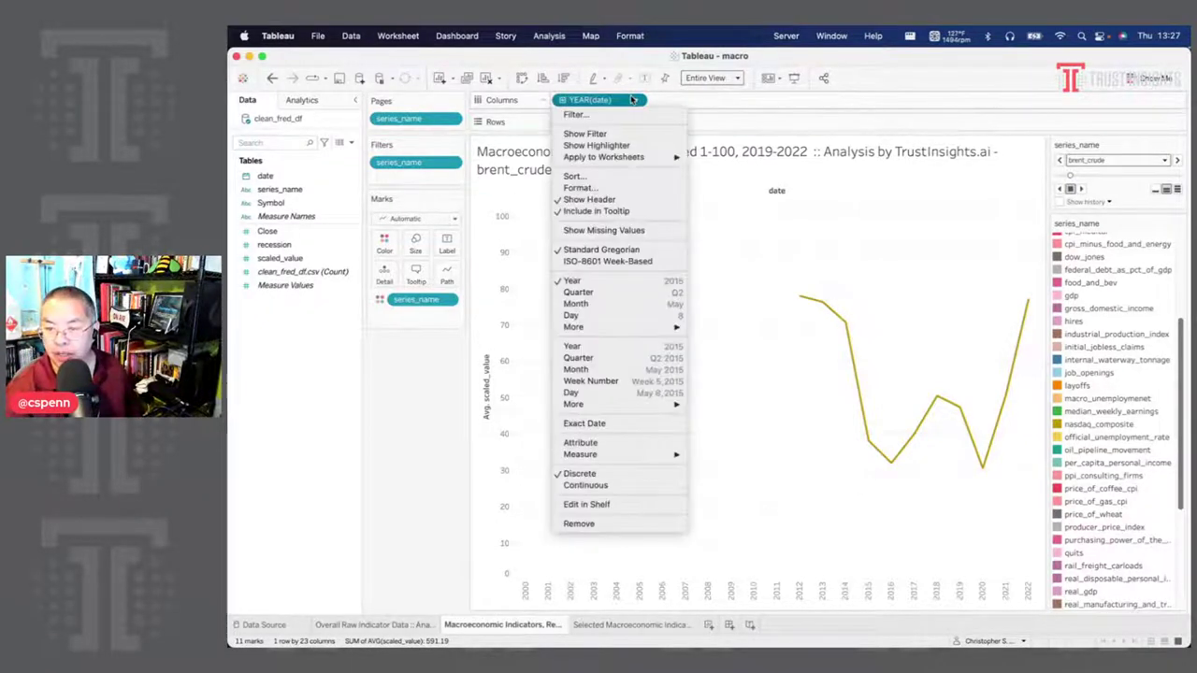
{"action": "left_click", "coordinate": [615, 381]}
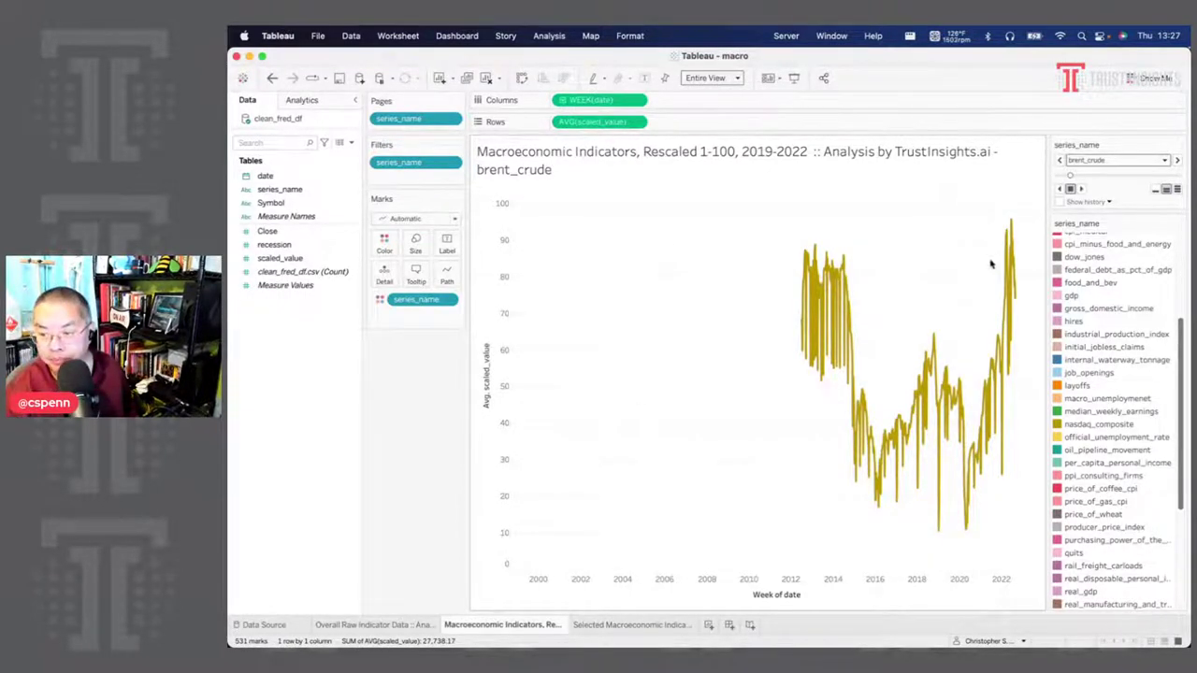
{"action": "mouse_move", "coordinate": [1011, 231]}
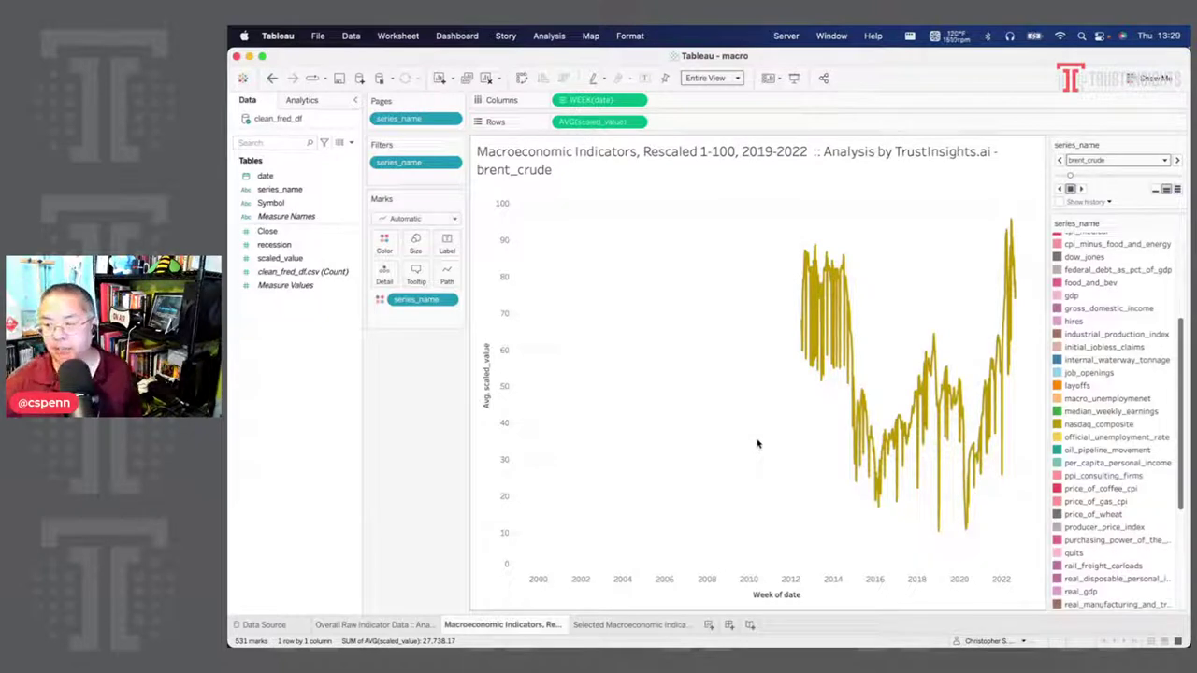
- Pick consulting_all_employees, then air_freight_revenue, from the series_name page list
{"action": "left_click", "coordinate": [1158, 163]}
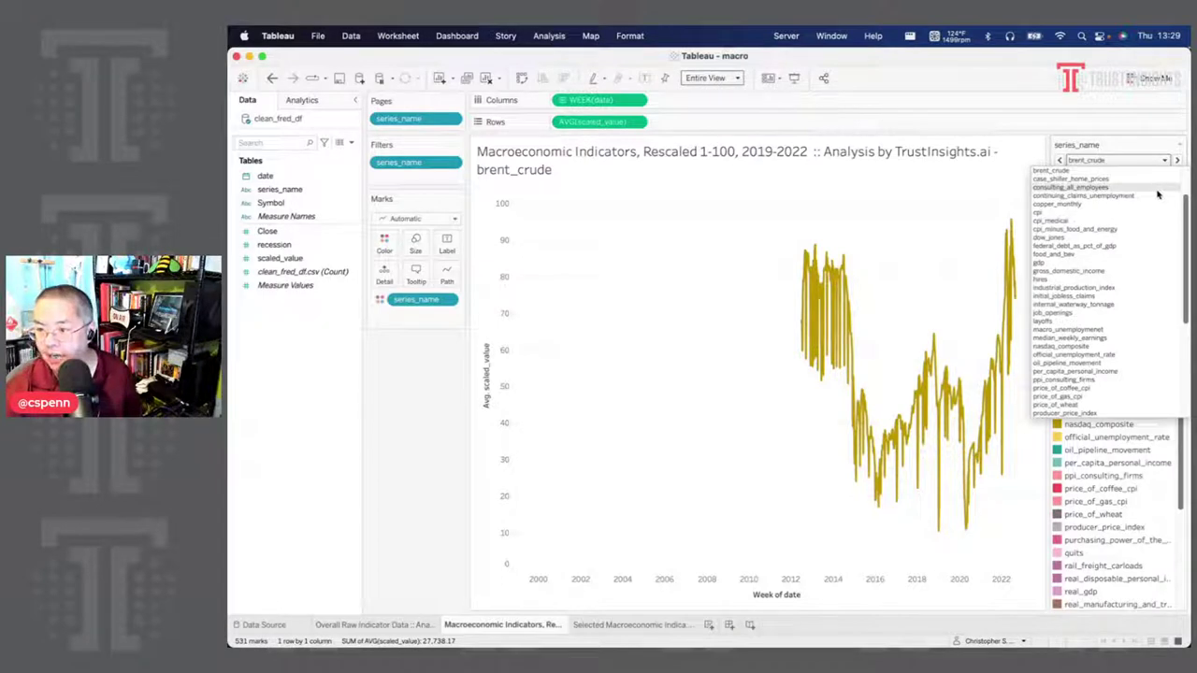
{"action": "left_click", "coordinate": [1156, 188]}
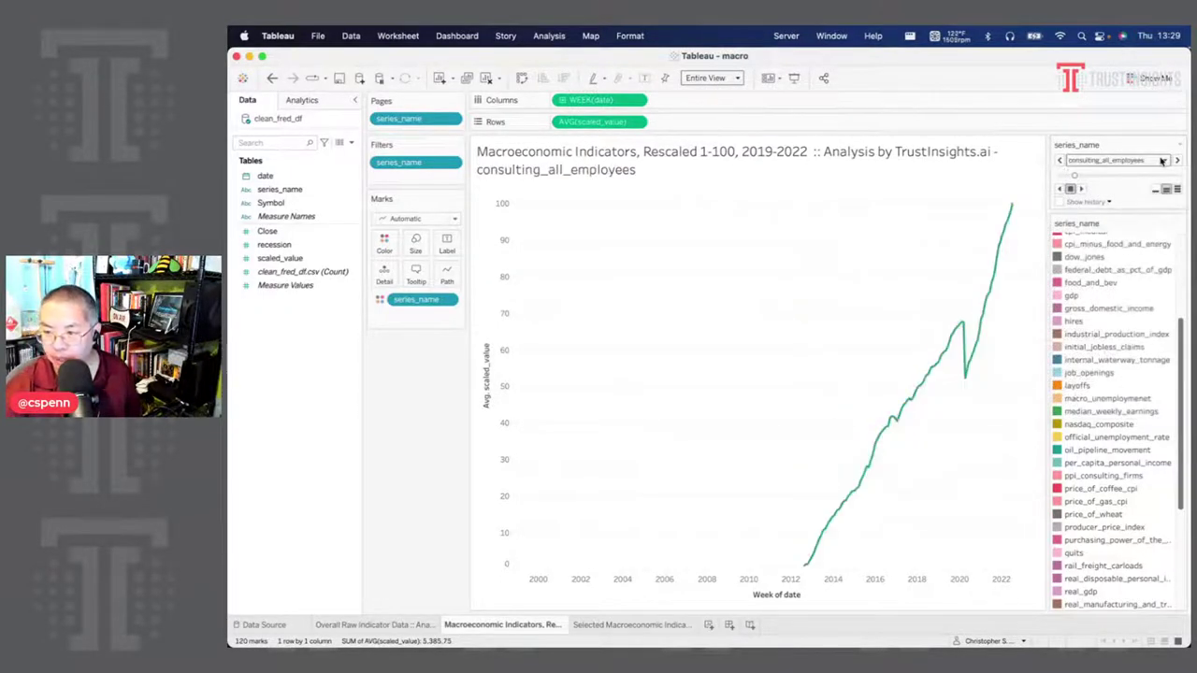
{"action": "left_click", "coordinate": [1161, 162]}
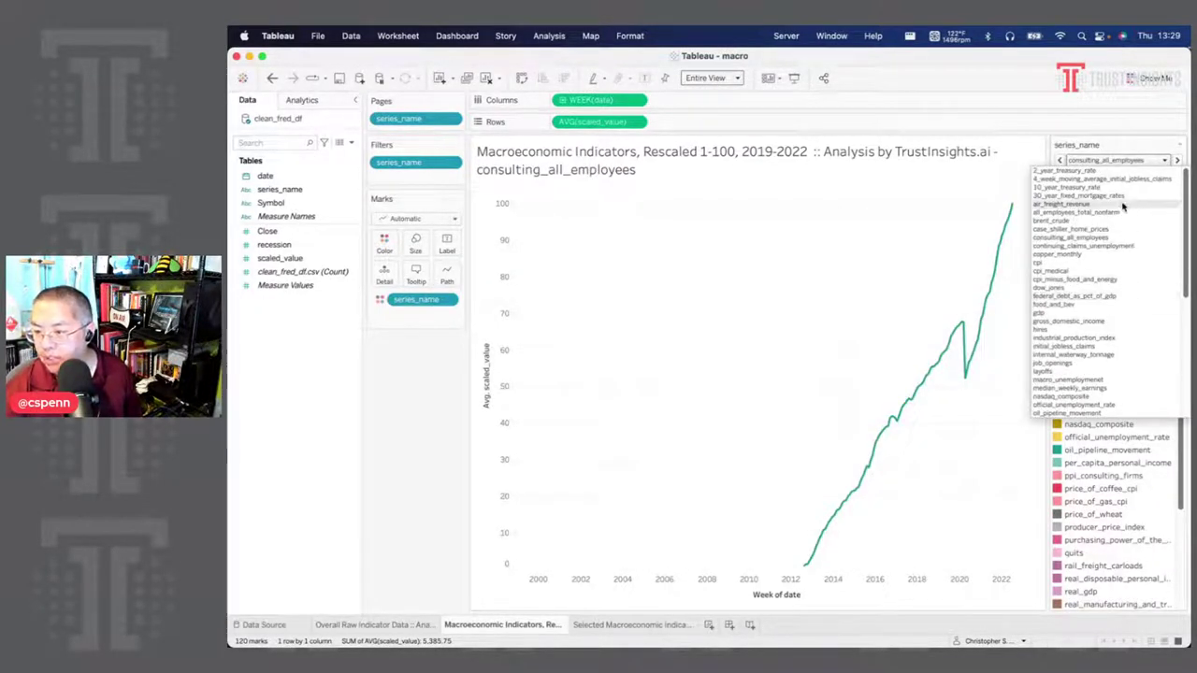
{"action": "left_click", "coordinate": [1123, 205]}
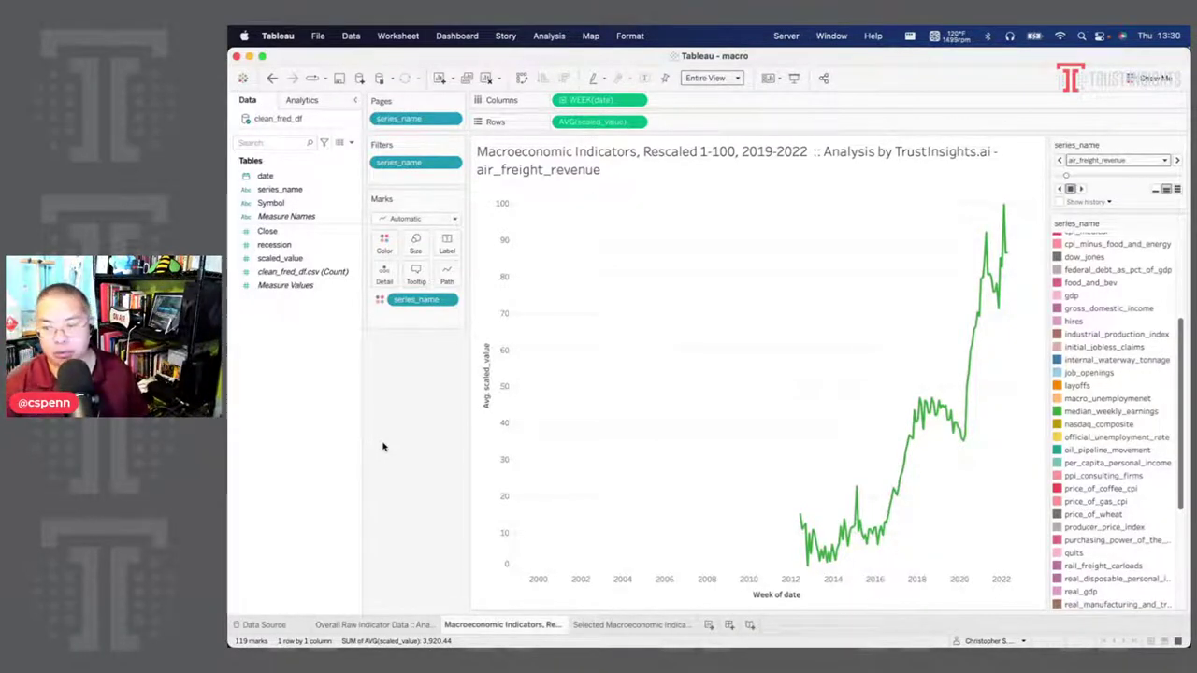
{"action": "left_click", "coordinate": [606, 623]}
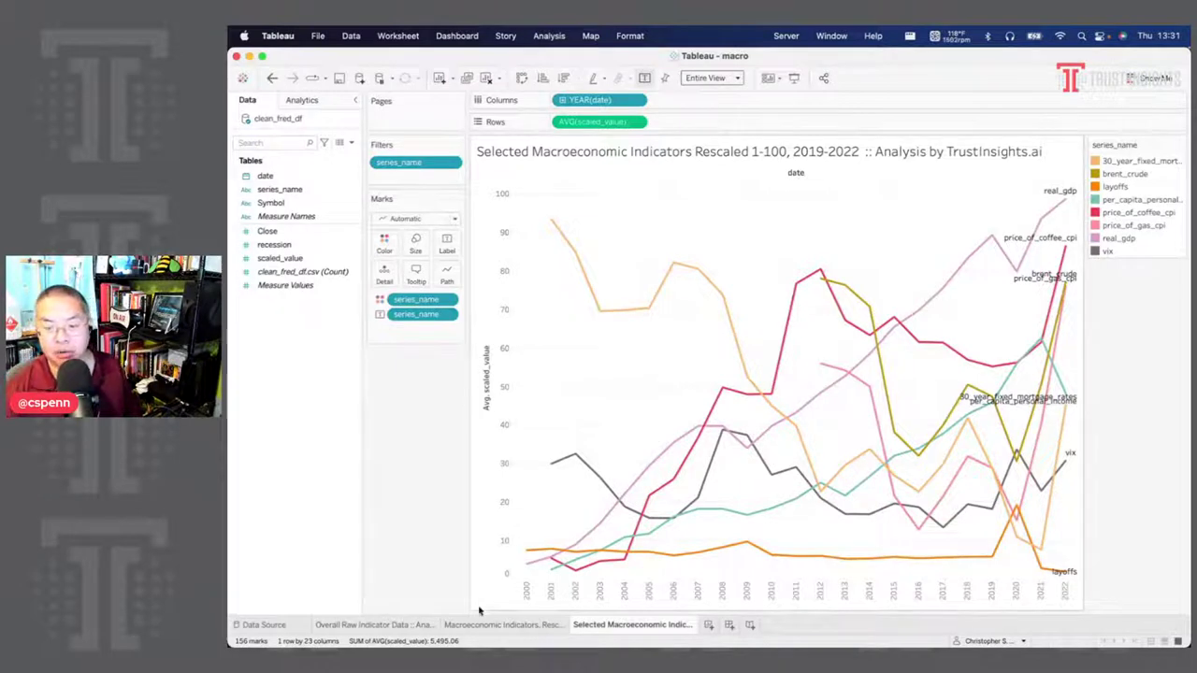
{"action": "left_click", "coordinate": [506, 625]}
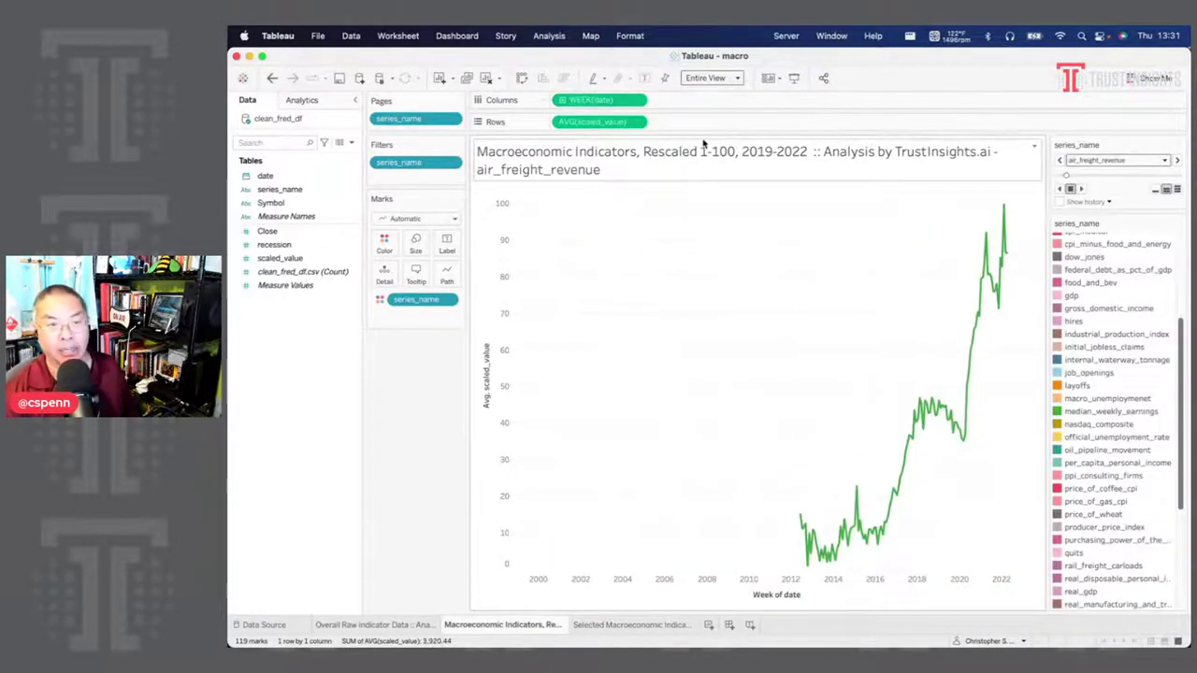
{"action": "left_click", "coordinate": [1099, 160]}
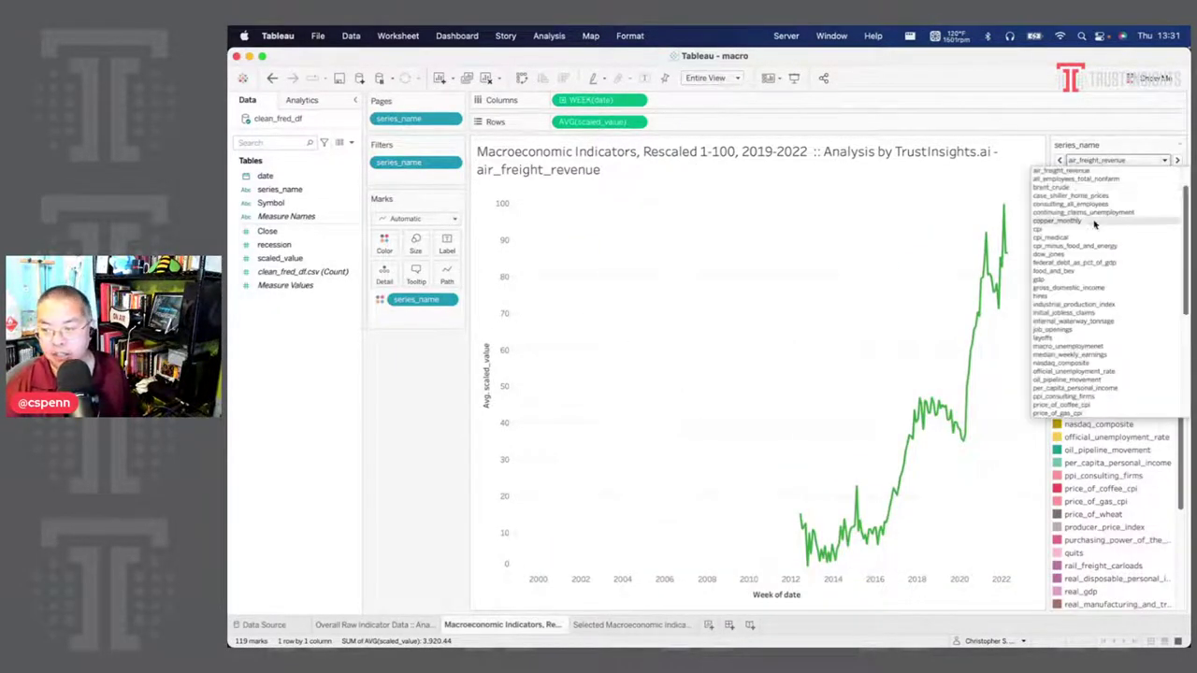
{"action": "scroll", "coordinate": [1104, 267], "scroll_direction": "down", "scroll_amount": 5}
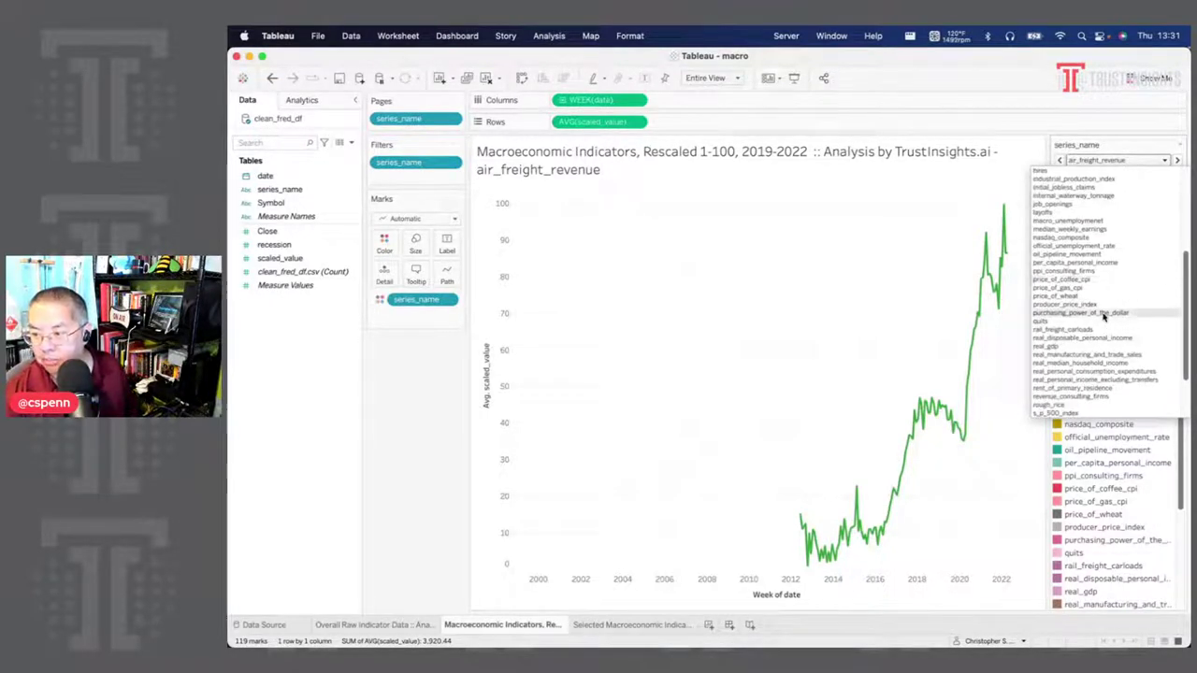
{"action": "scroll", "coordinate": [1111, 316], "scroll_direction": "up", "scroll_amount": 3}
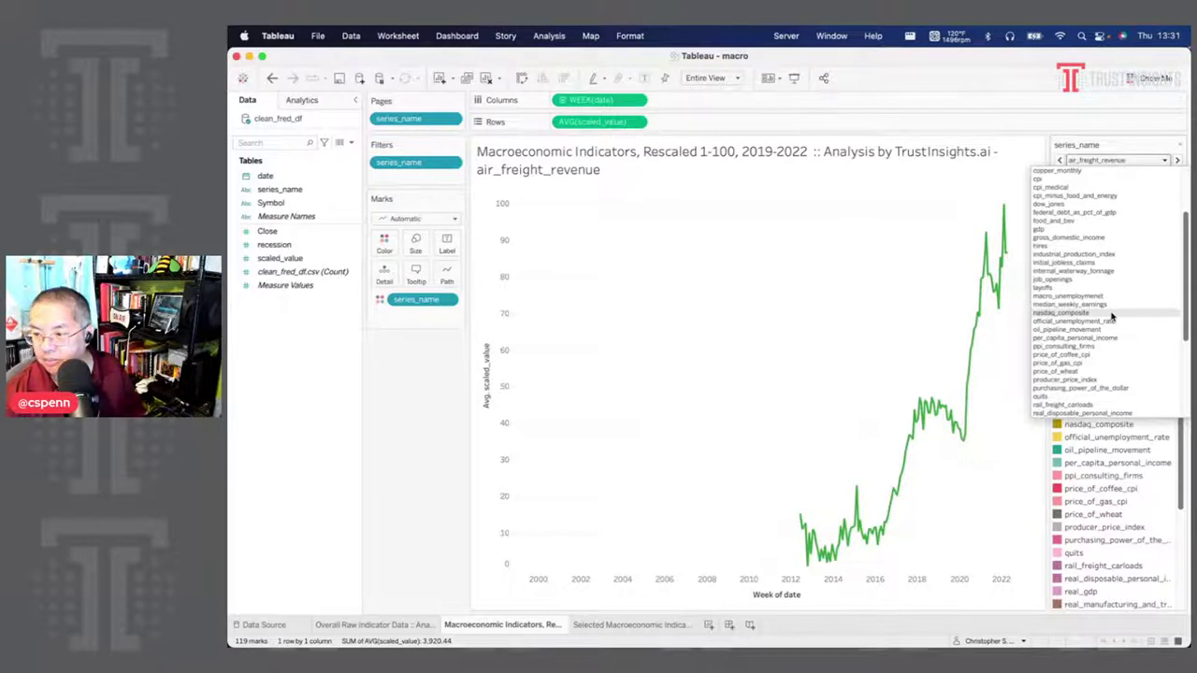
{"action": "scroll", "coordinate": [1112, 318], "scroll_direction": "down", "scroll_amount": 5}
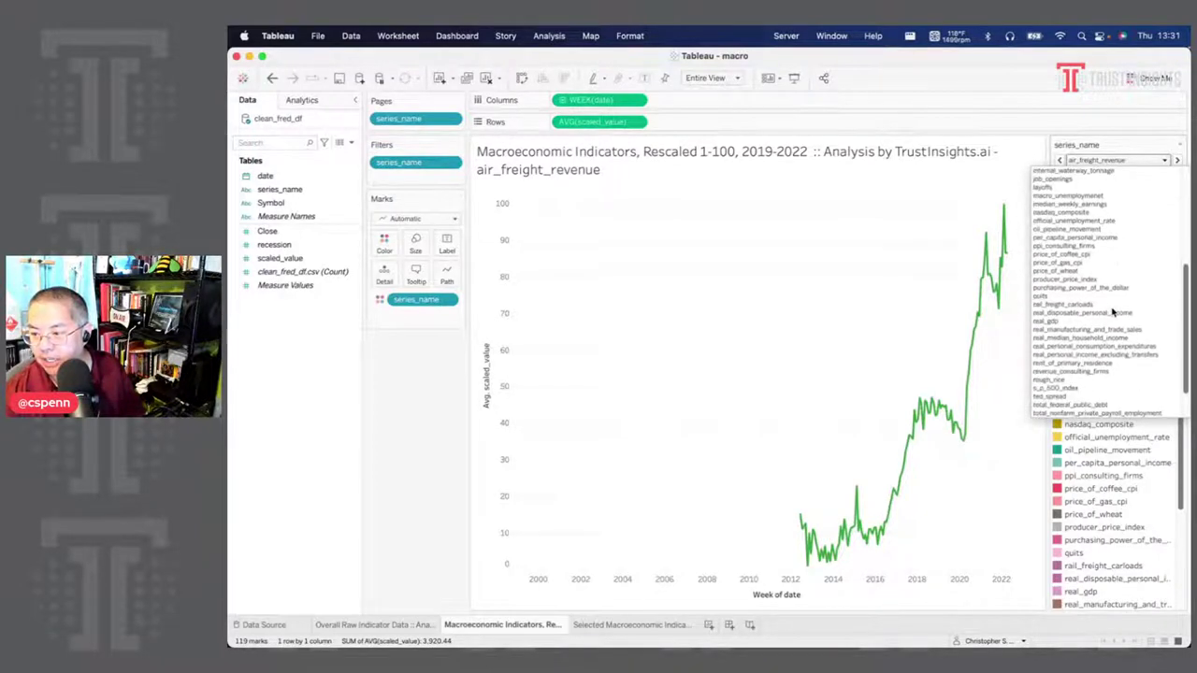
{"action": "scroll", "coordinate": [1112, 312], "scroll_direction": "down", "scroll_amount": 2}
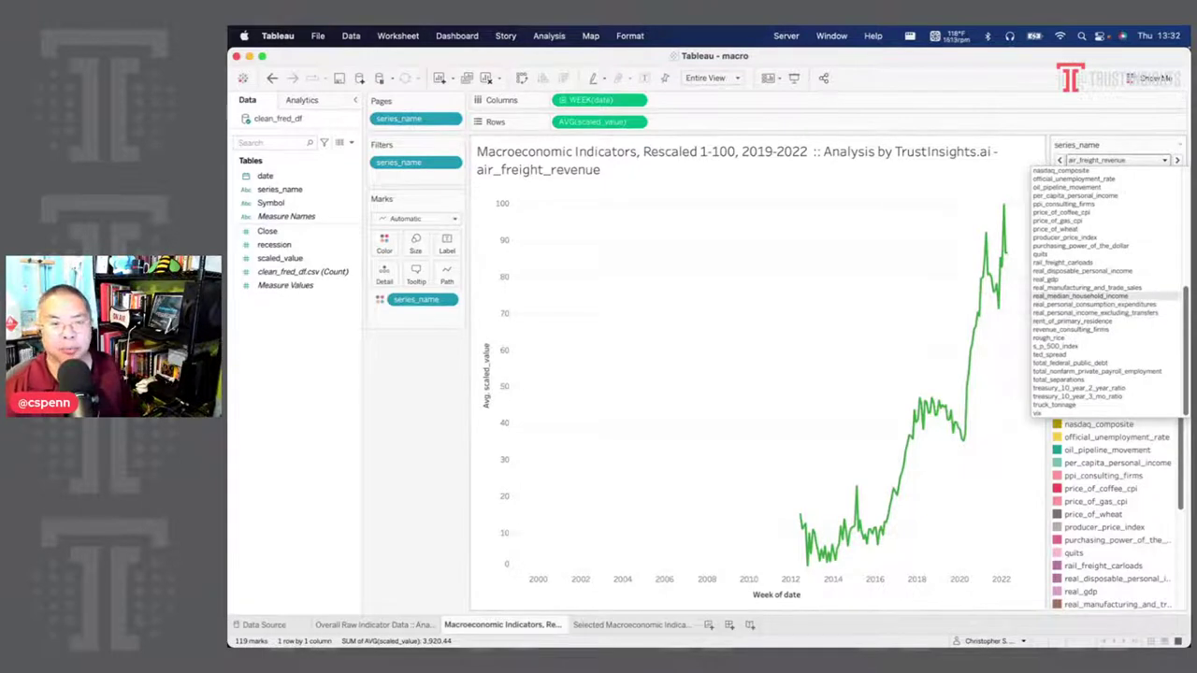
{"action": "key", "text": "super+Tab"}
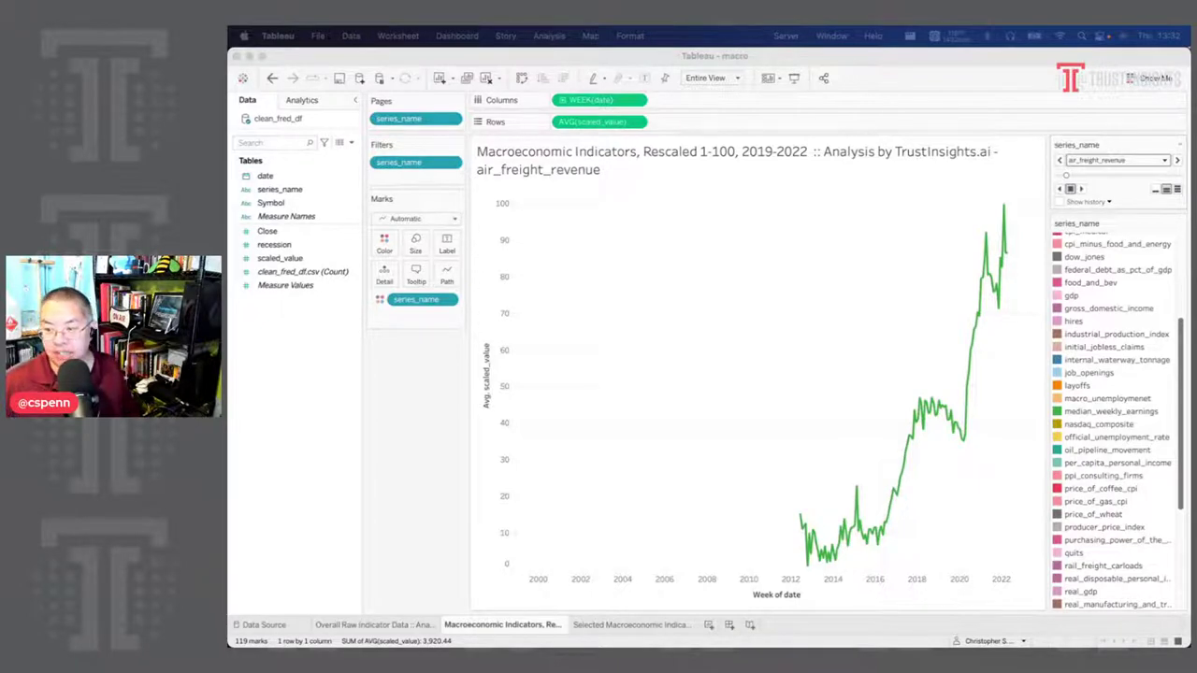
- Page the indicator chart to price_of_gas_cpi and inspect its 2022 peak
{"action": "left_click", "coordinate": [1083, 162]}
{"action": "left_click", "coordinate": [1098, 414]}
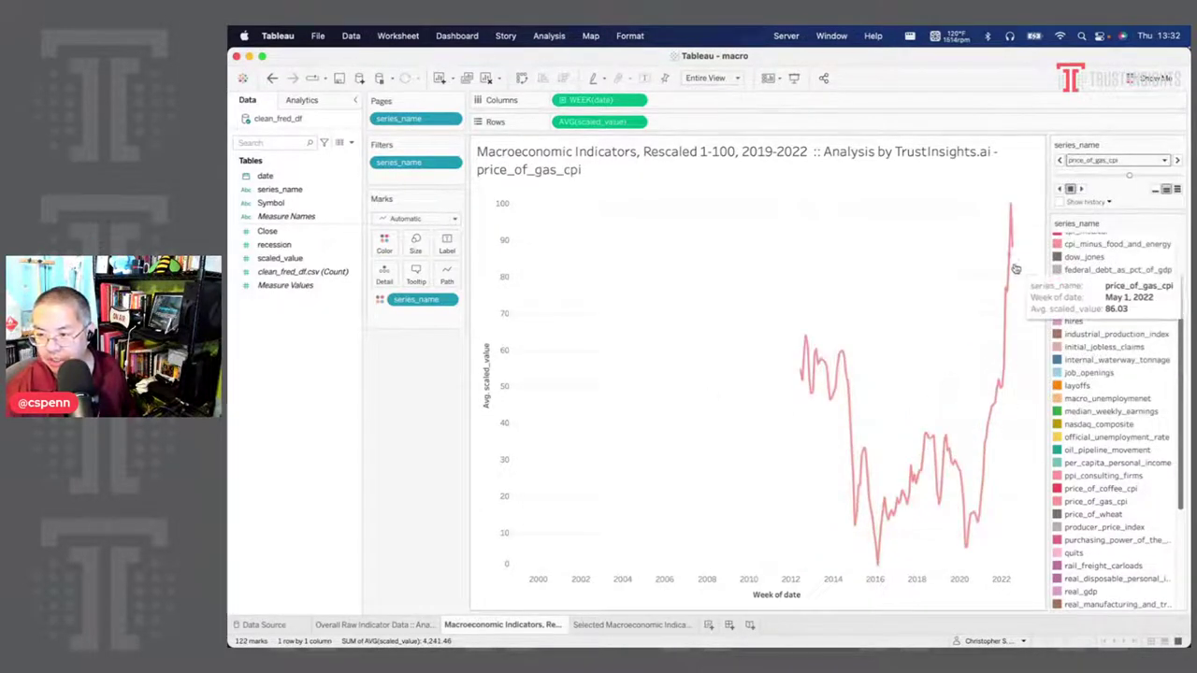
{"action": "mouse_move", "coordinate": [1009, 211]}
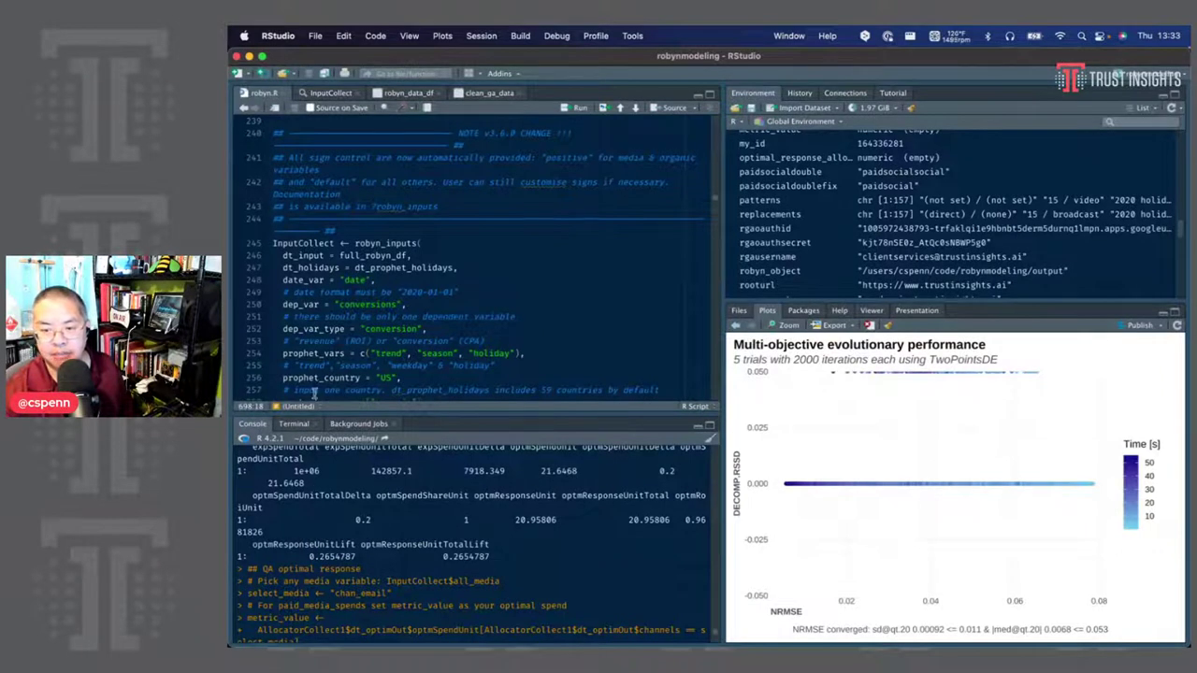
- Select ser_vix and the whole context_vars line at line 258, then return to Tableau
{"action": "scroll", "coordinate": [418, 332], "scroll_direction": "down", "scroll_amount": 3}
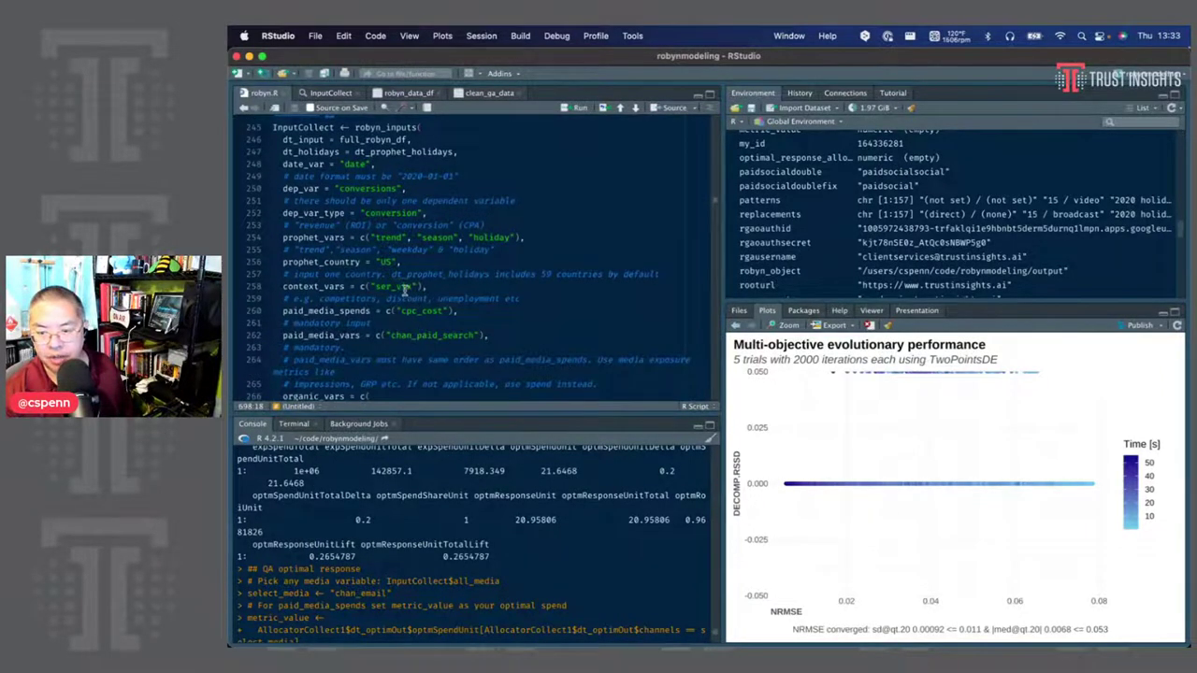
{"action": "double_click", "coordinate": [402, 286]}
{"action": "triple_click", "coordinate": [311, 286]}
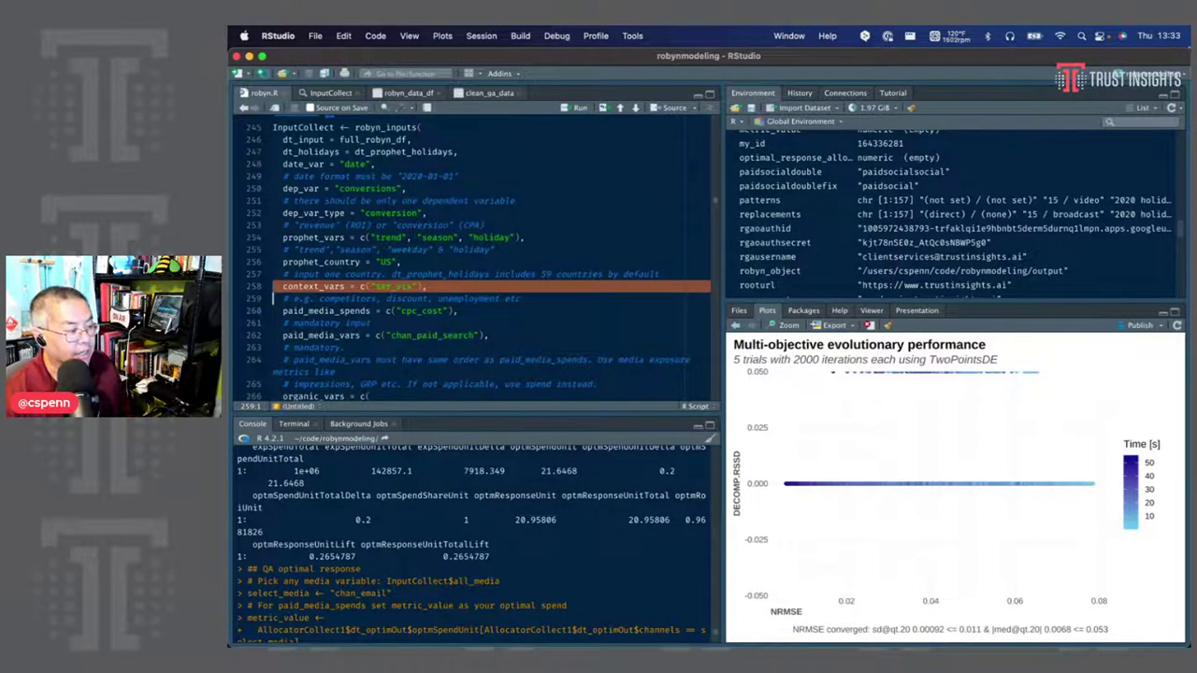
{"action": "key", "text": "super+Tab"}
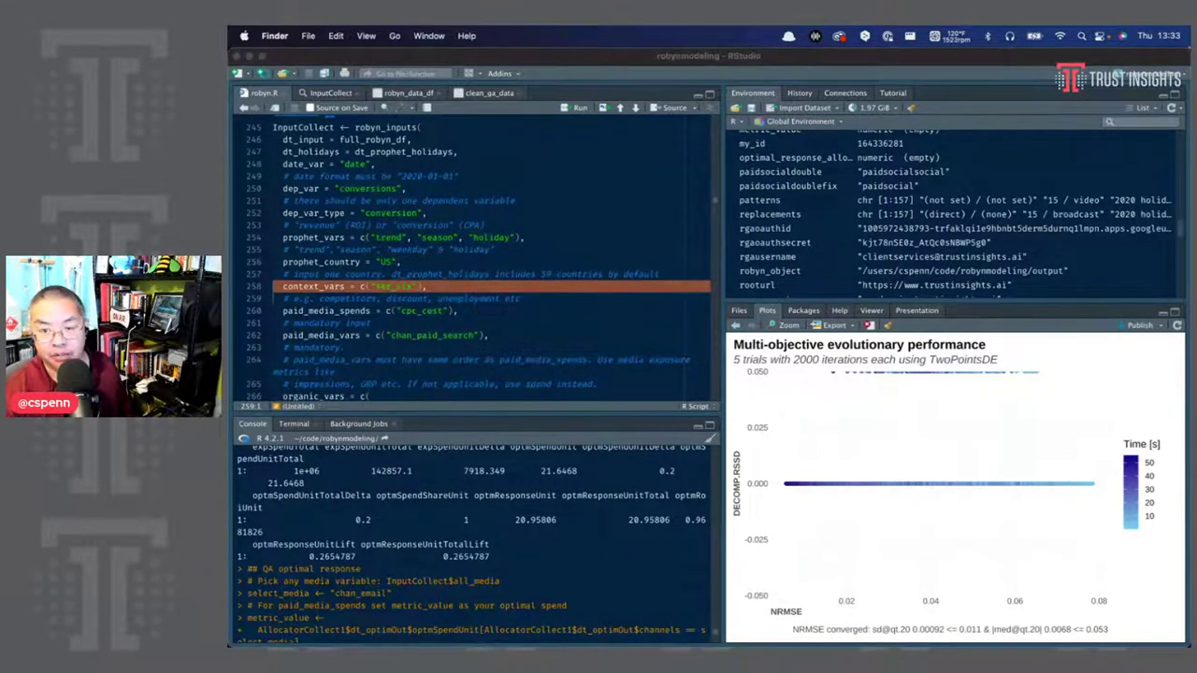
{"action": "key", "text": "super+Tab"}
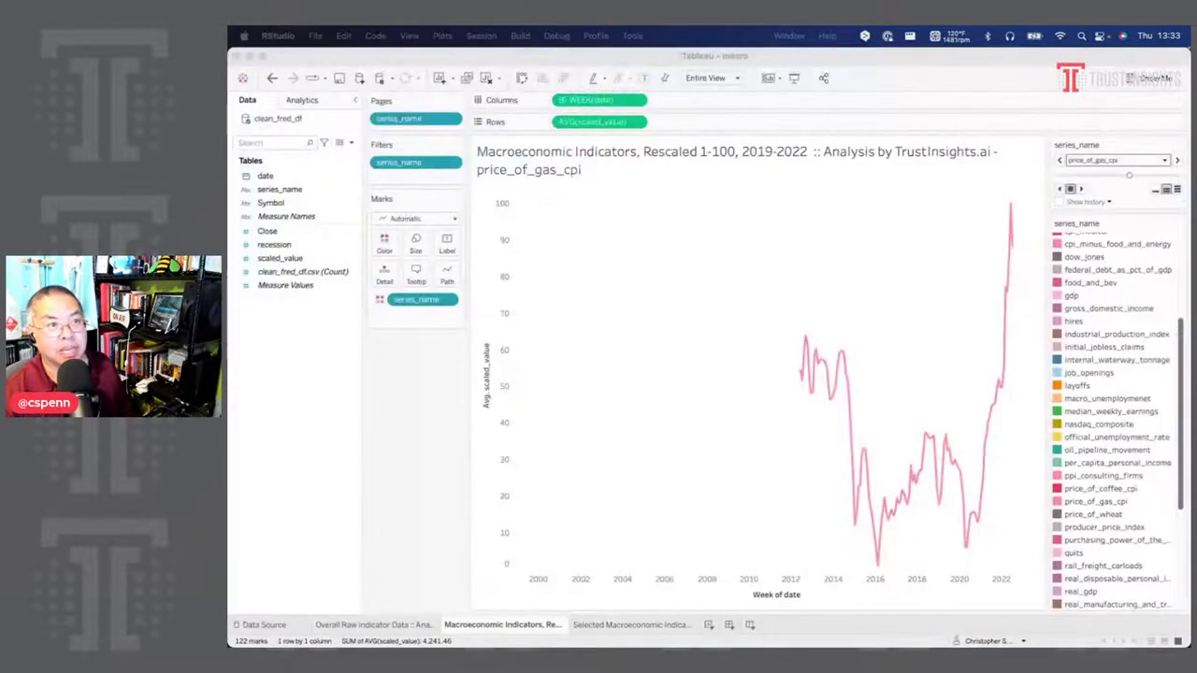